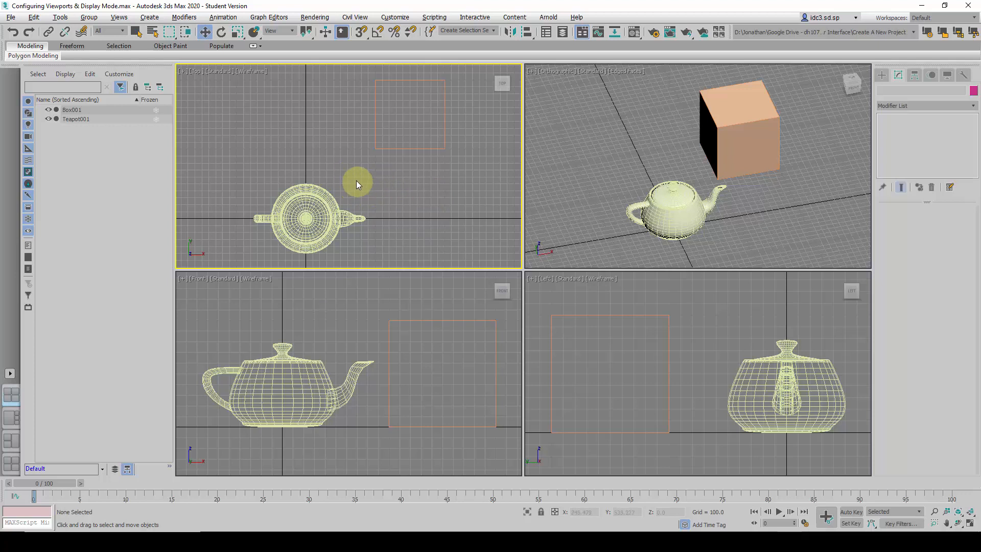
Pan the Top viewport and activate each of the four viewports in turn
middle_drag(357, 184, 327, 185)
click(639, 164)
click(489, 200)
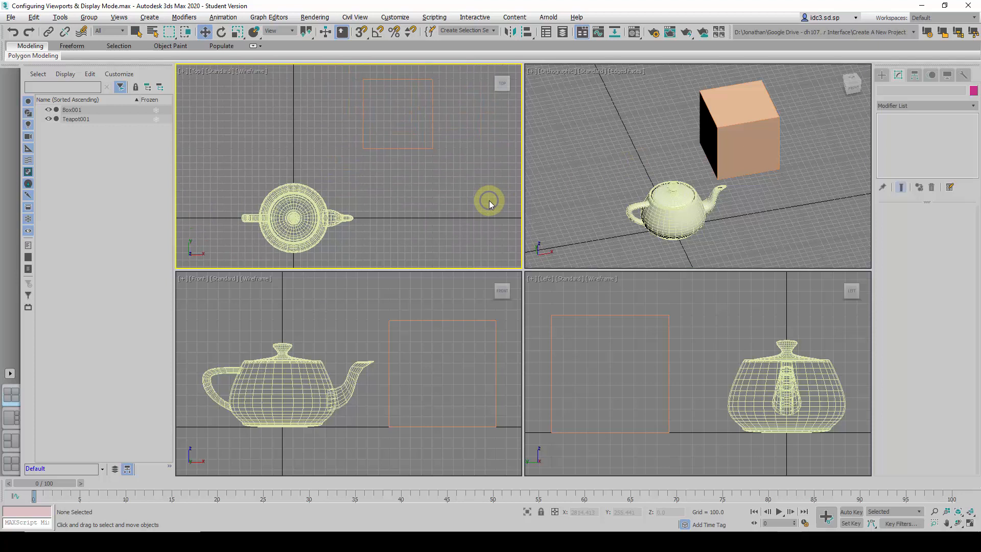
click(606, 202)
click(418, 290)
click(572, 299)
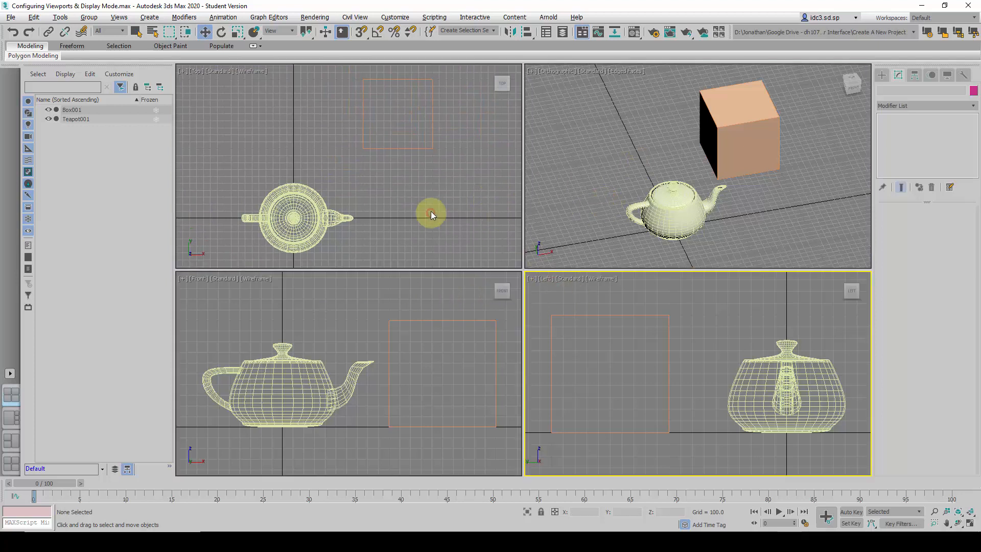
click(431, 211)
click(556, 203)
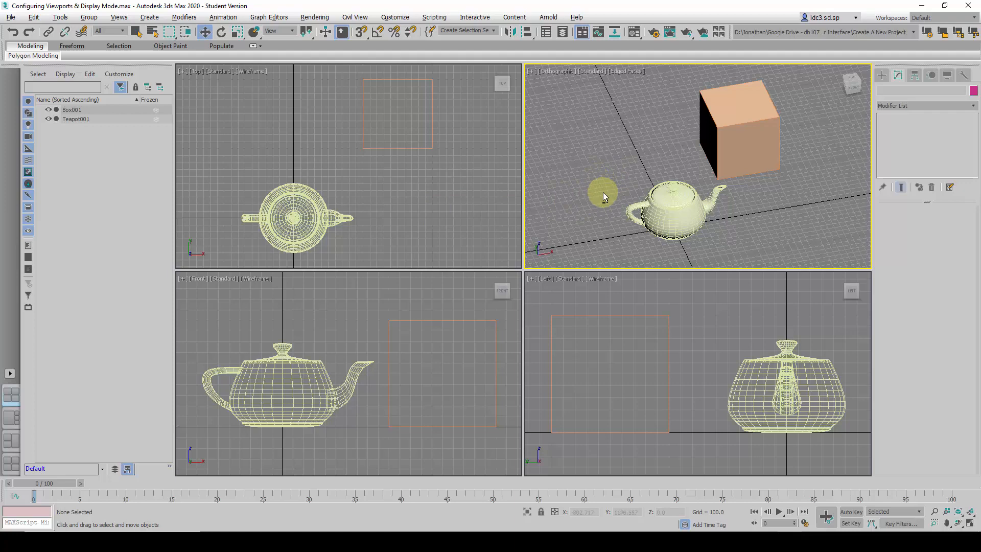
Orbit the orthographic viewport around the teapot and box, and zoom it in and out
alt+middle_drag(605, 187, 658, 170)
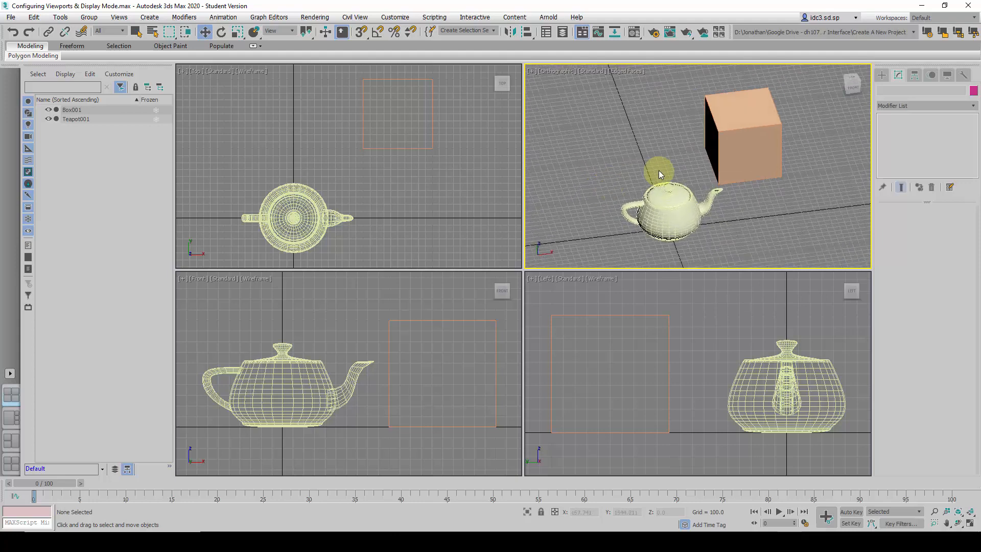
scroll(679, 167, up, 3)
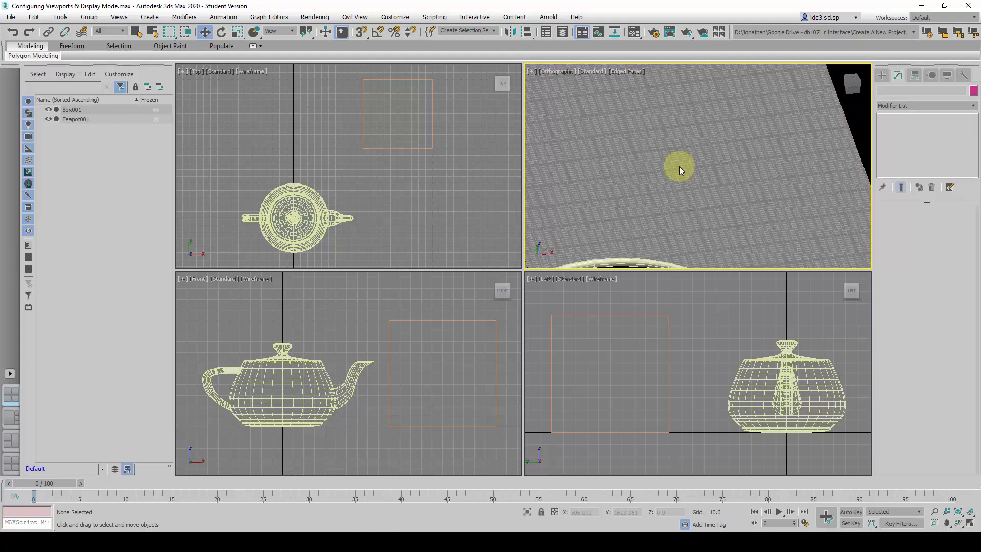
scroll(679, 166, down, 4)
scroll(675, 169, up, 2)
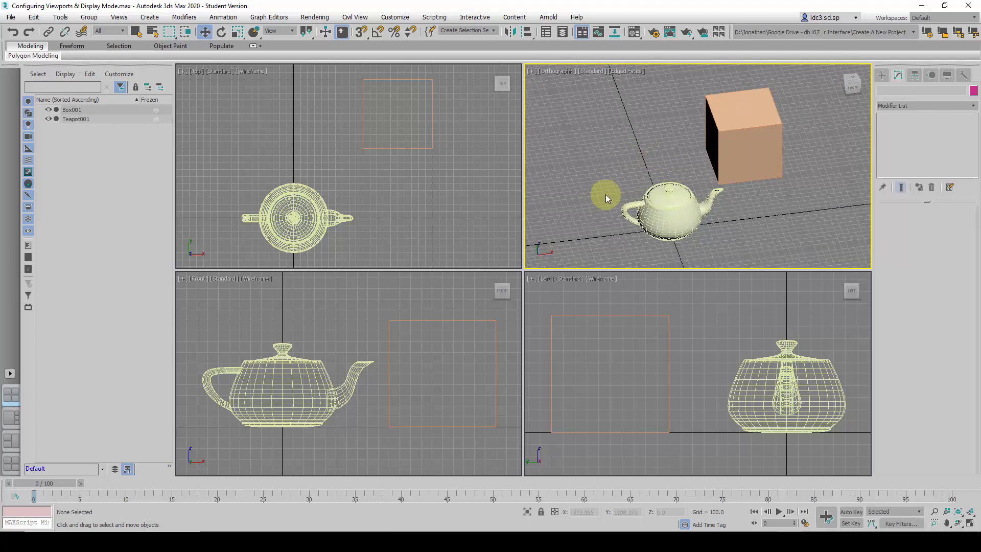
Maximize and restore the Top, orthographic, Front and Left viewports one after another, ending with the orthographic viewport active
click(474, 236)
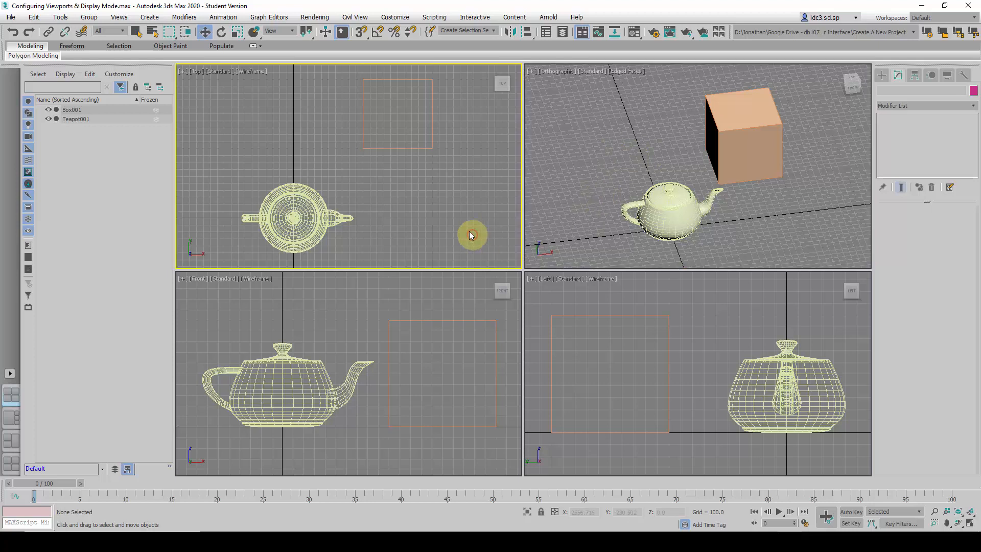
click(543, 215)
click(458, 211)
key(alt+w)
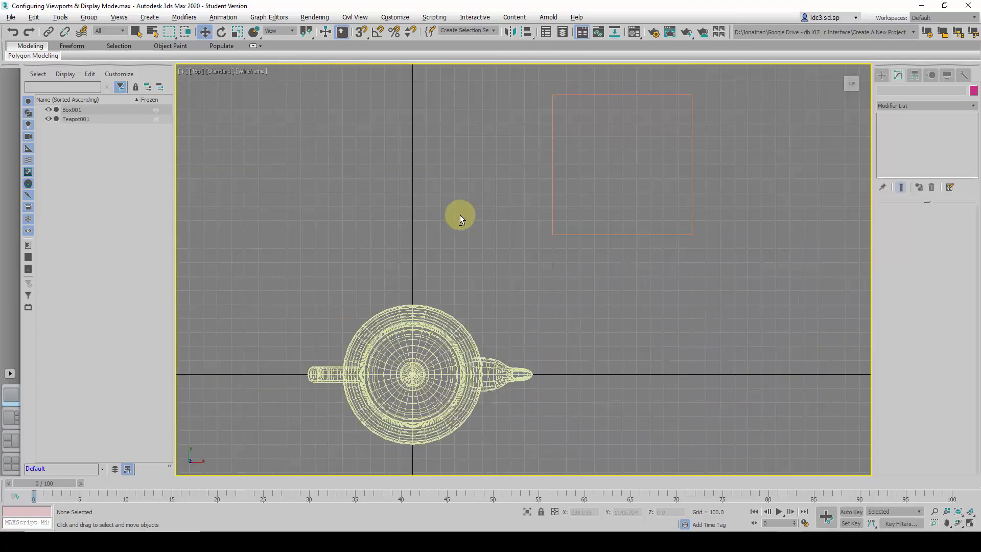
key(alt+w)
click(562, 192)
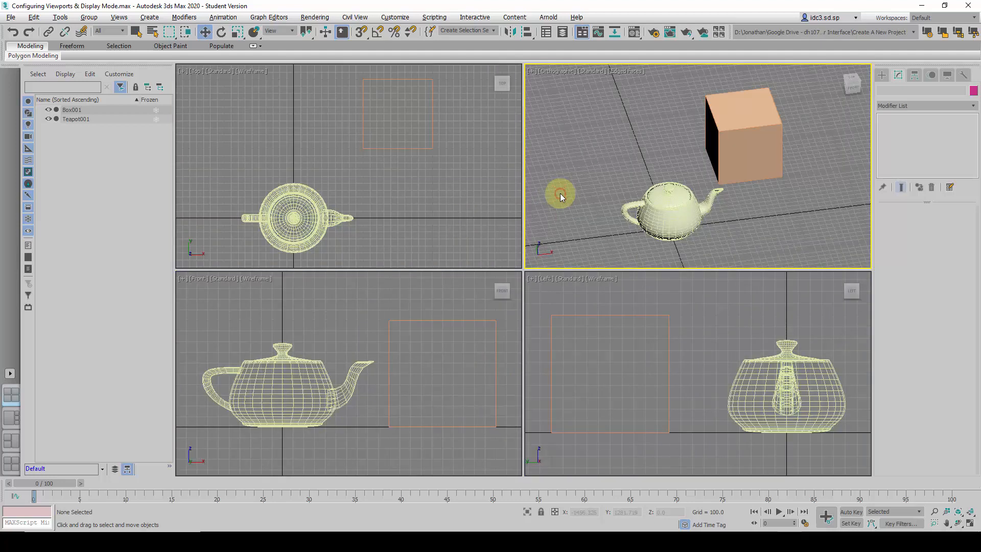
key(alt+w)
key(alt+w)
click(415, 299)
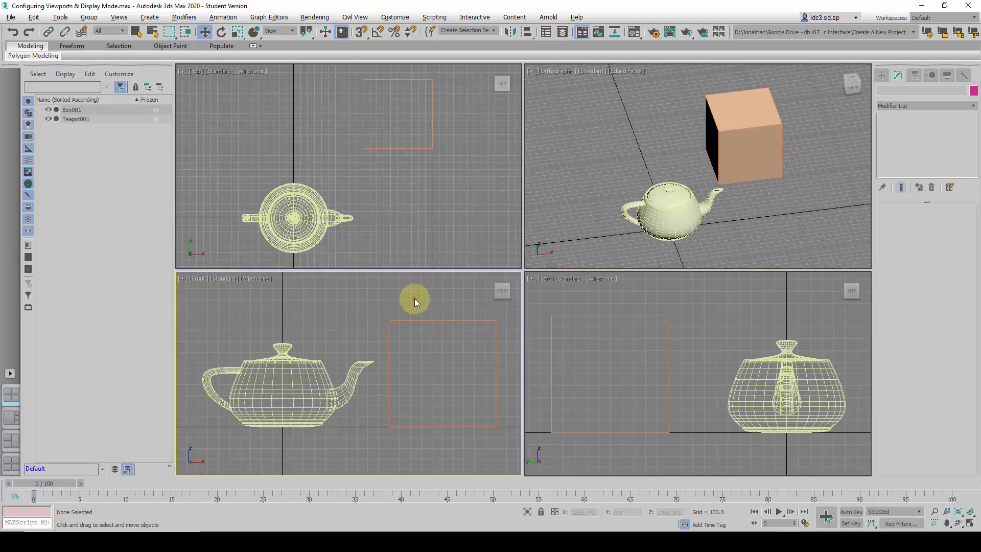
key(alt+w)
key(alt+w)
click(593, 306)
key(alt+w)
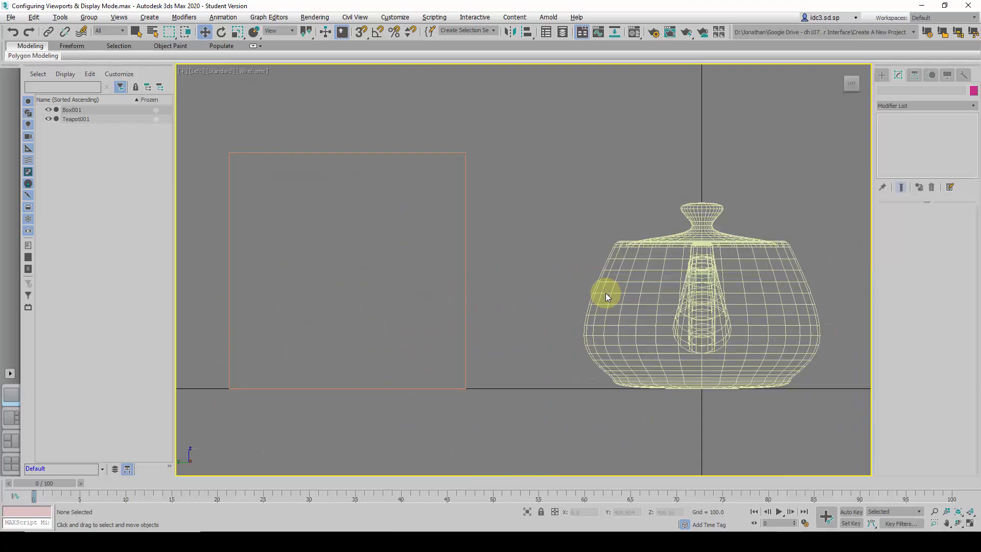
key(alt+w)
click(594, 214)
click(467, 242)
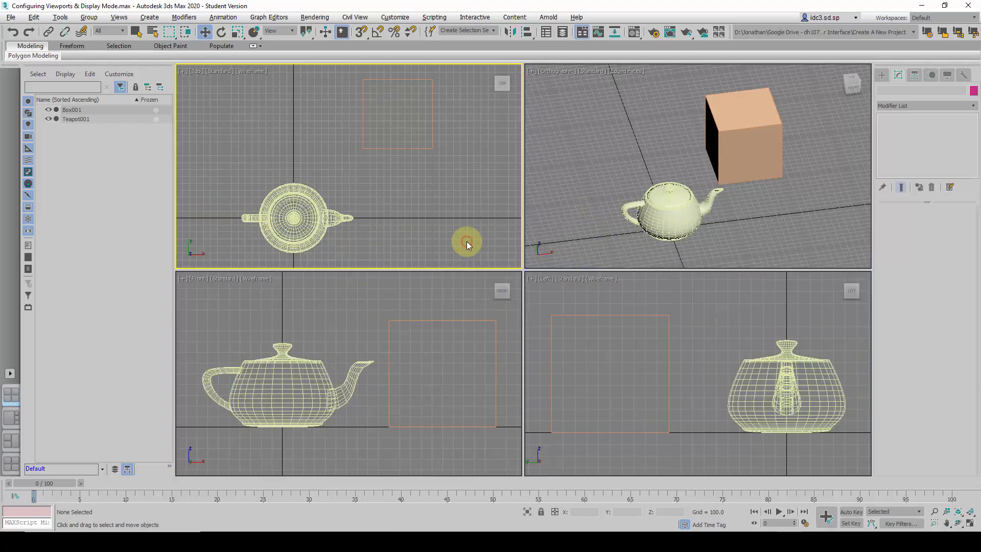
click(577, 177)
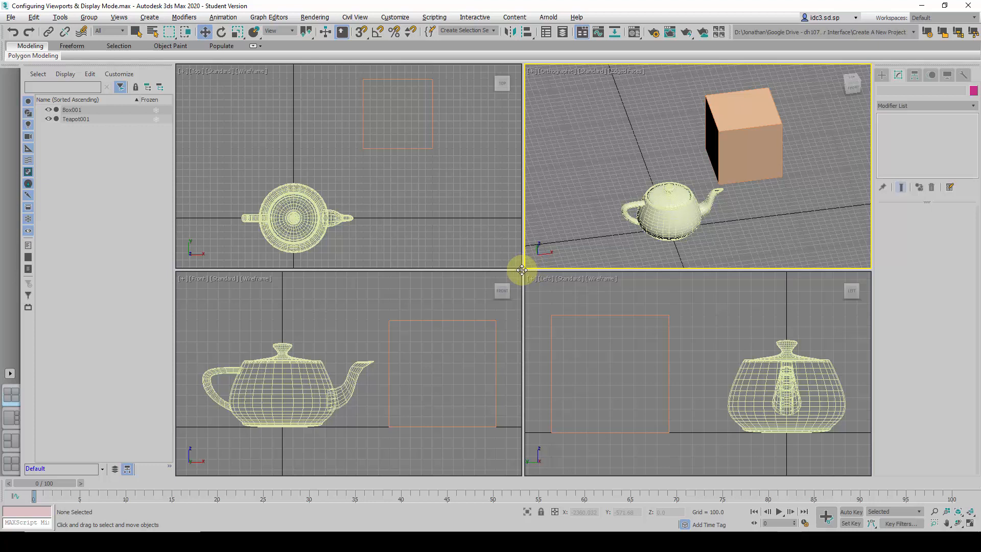
Enlarge the orthographic viewport by moving the shared viewport corner, then orbit it and activate the resized viewports in turn
drag(522, 270, 310, 373)
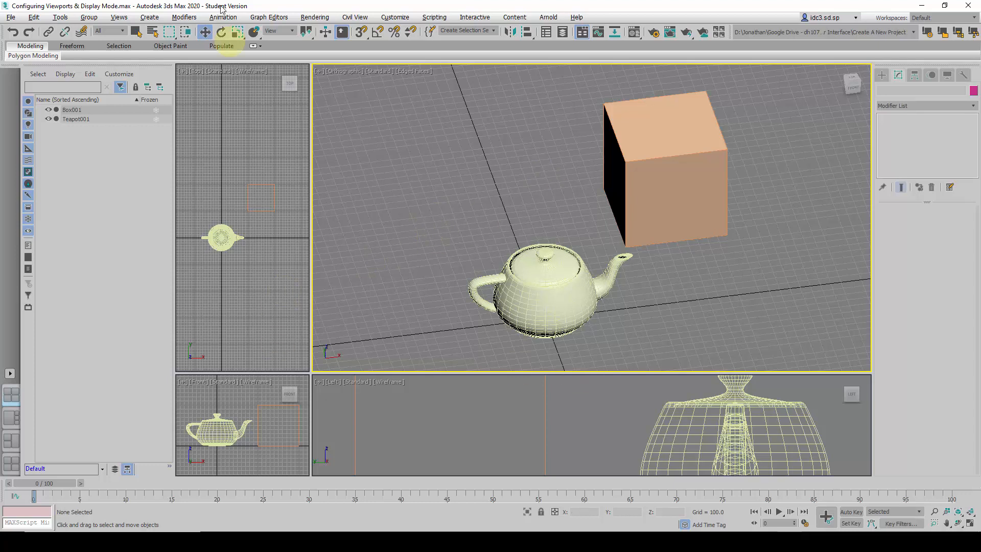
click(293, 401)
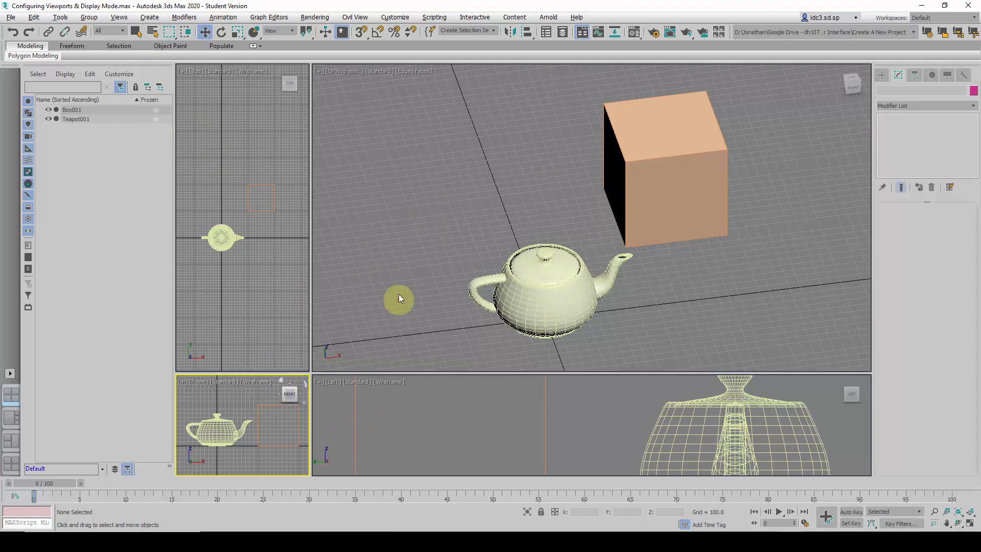
click(432, 228)
alt+middle_drag(595, 186, 608, 203)
click(223, 302)
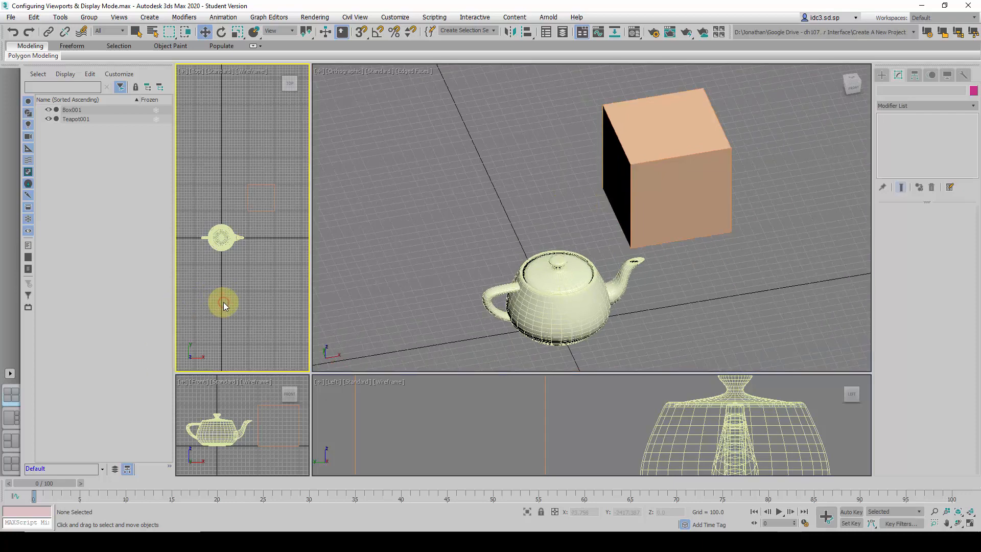
click(217, 400)
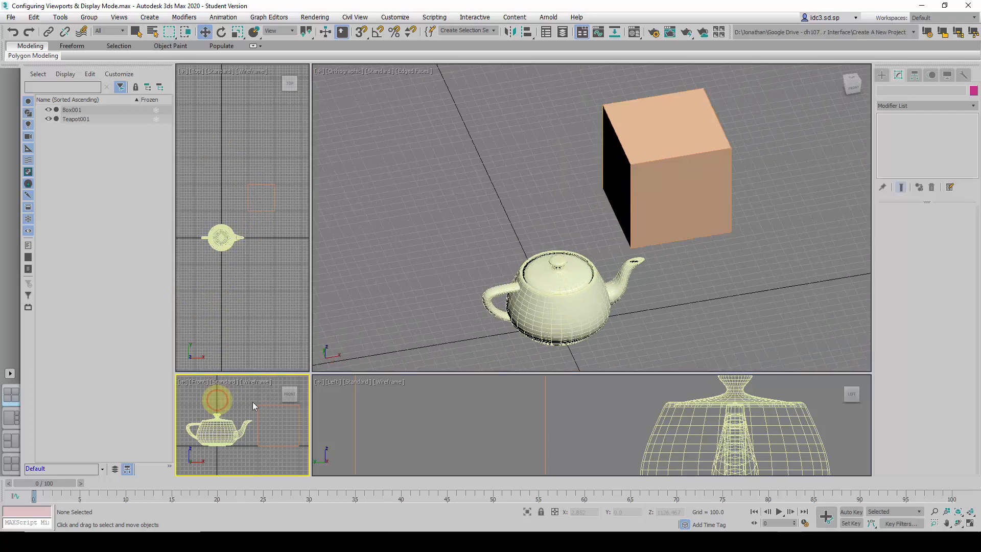
click(397, 411)
click(261, 343)
click(228, 396)
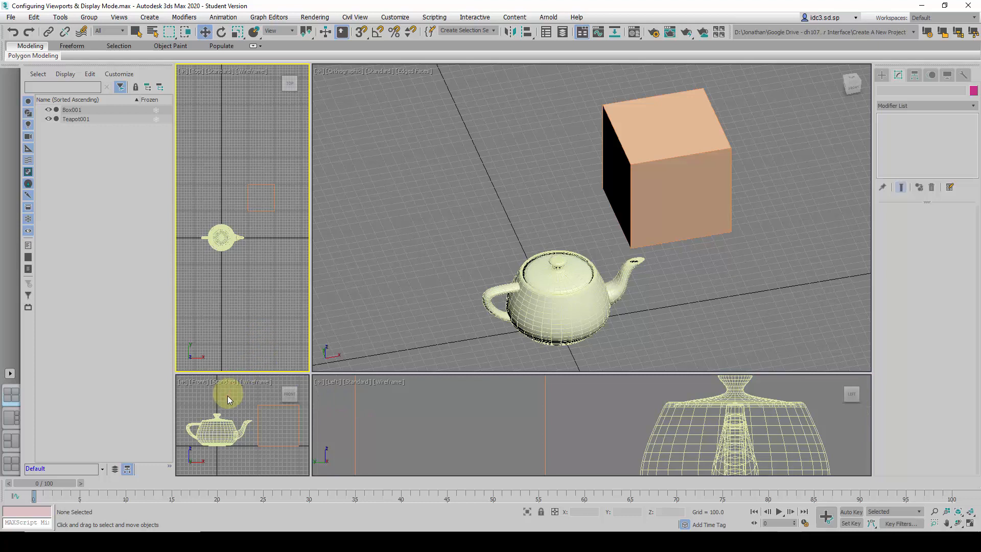
click(247, 338)
Reset the viewport layout to four equal viewports
right_click(310, 372)
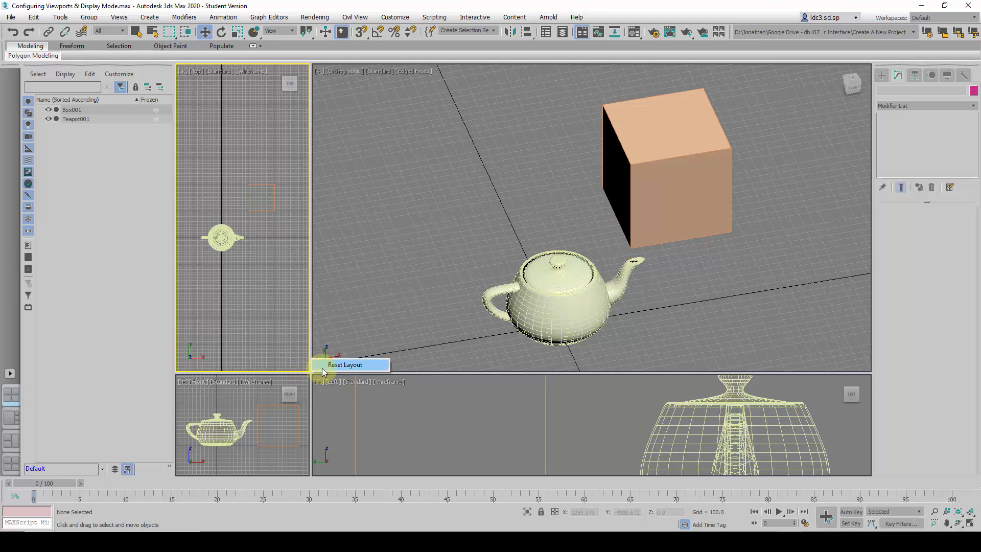
click(322, 367)
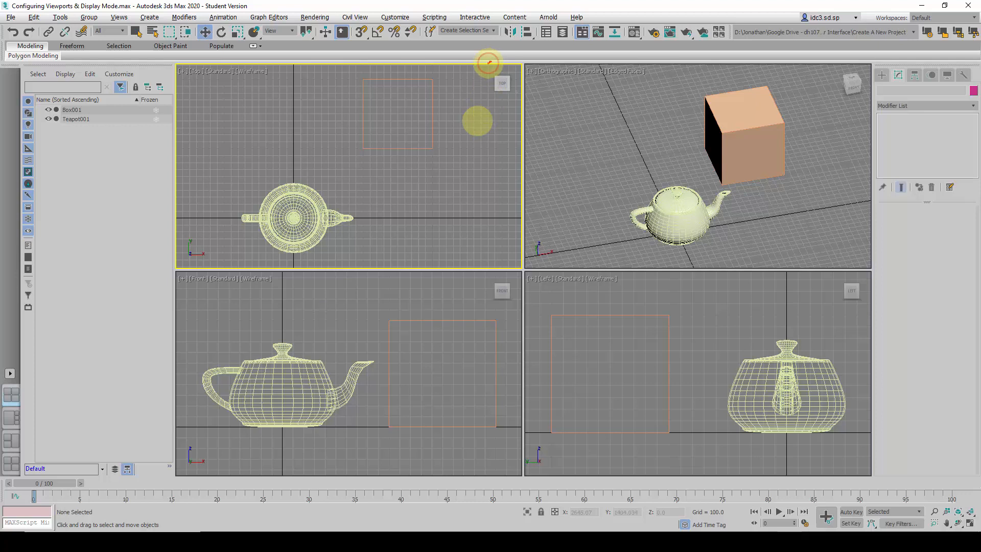
mouse_move(491, 61)
mouse_down()
mouse_move(470, 95)
mouse_move(506, 109)
mouse_move(522, 87)
mouse_move(490, 62)
mouse_up()
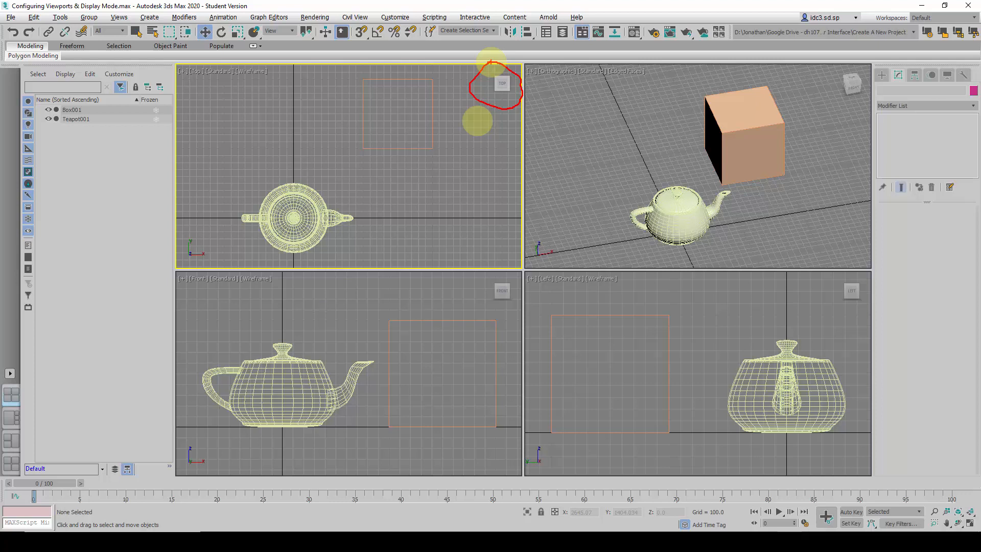
key(Escape)
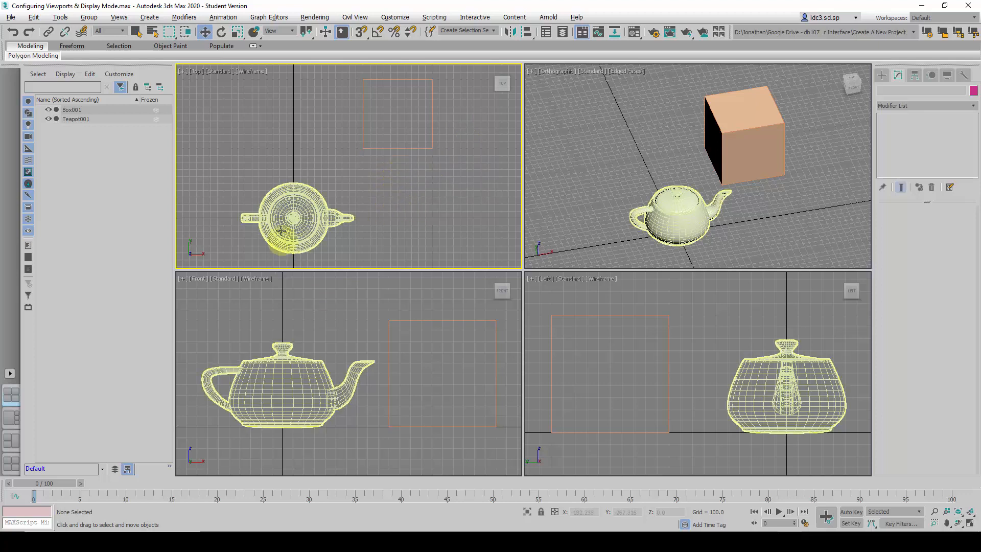
Compare the teapot and box in the Top and Front viewports, selecting the box by its edge and deselecting it
click(385, 126)
click(363, 193)
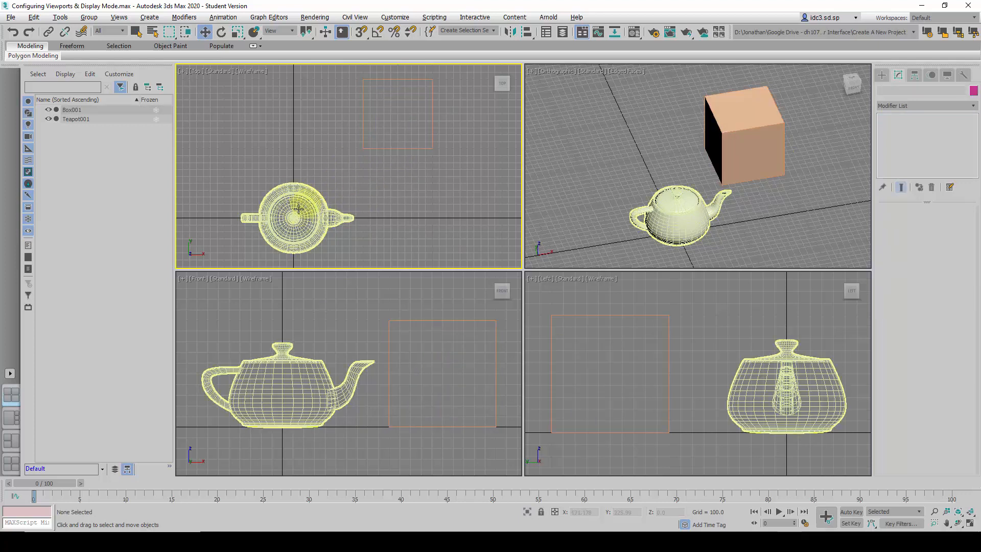
click(381, 174)
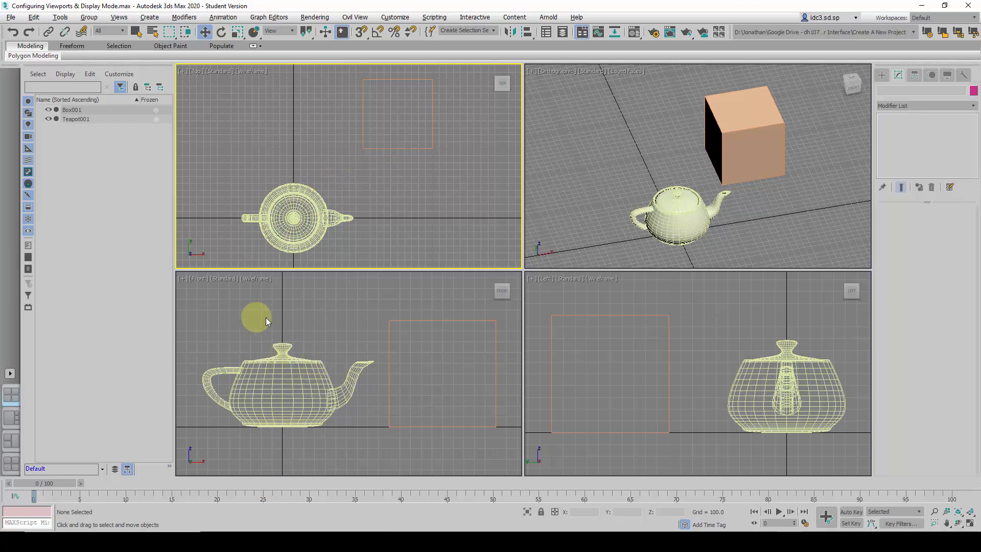
click(289, 316)
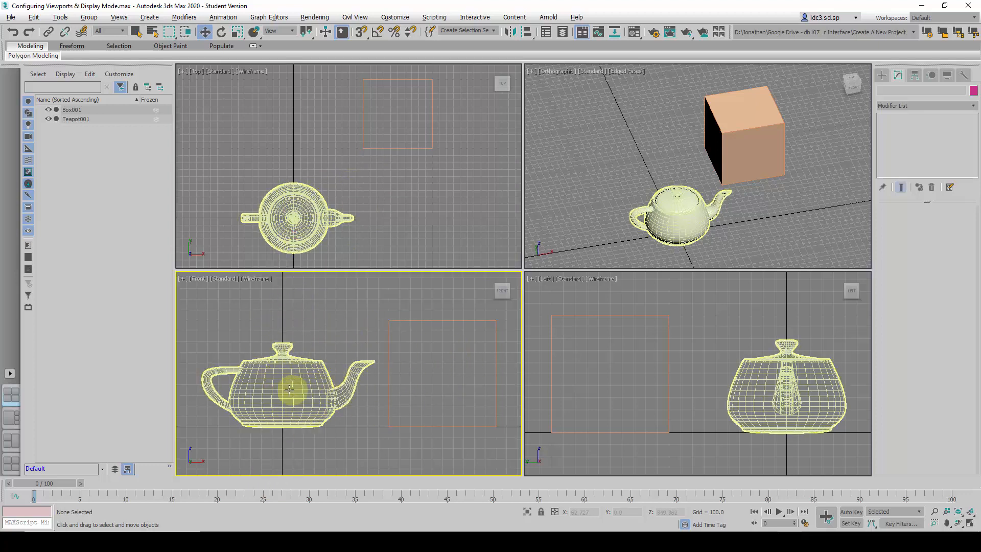
click(398, 149)
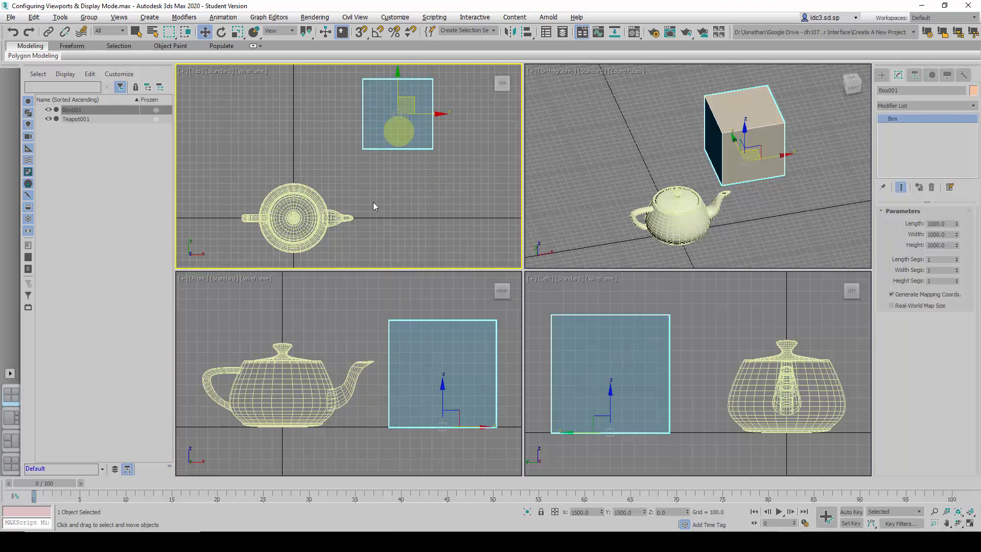
click(705, 341)
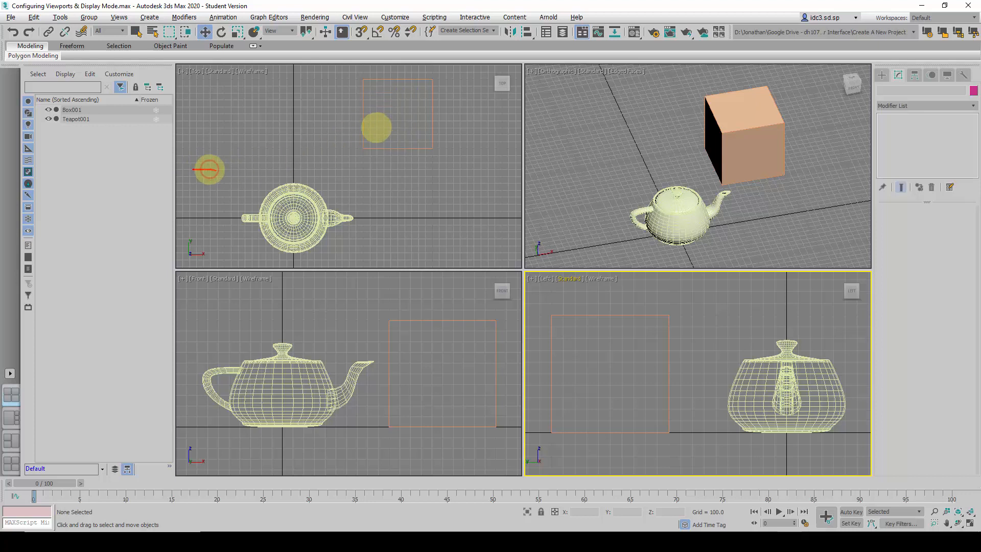
drag(241, 170, 218, 189)
drag(360, 82, 358, 149)
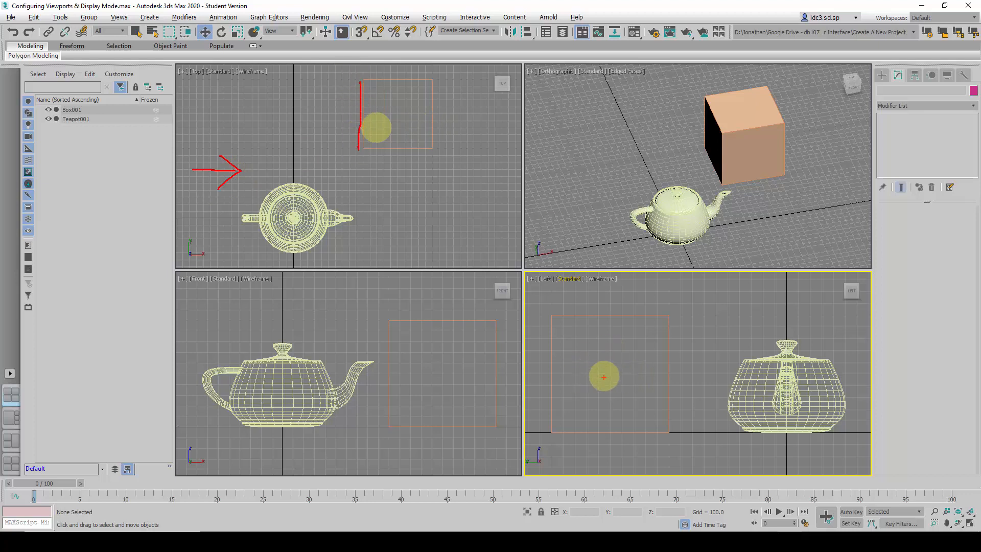
drag(599, 328, 573, 384)
drag(634, 366, 590, 407)
drag(652, 388, 623, 421)
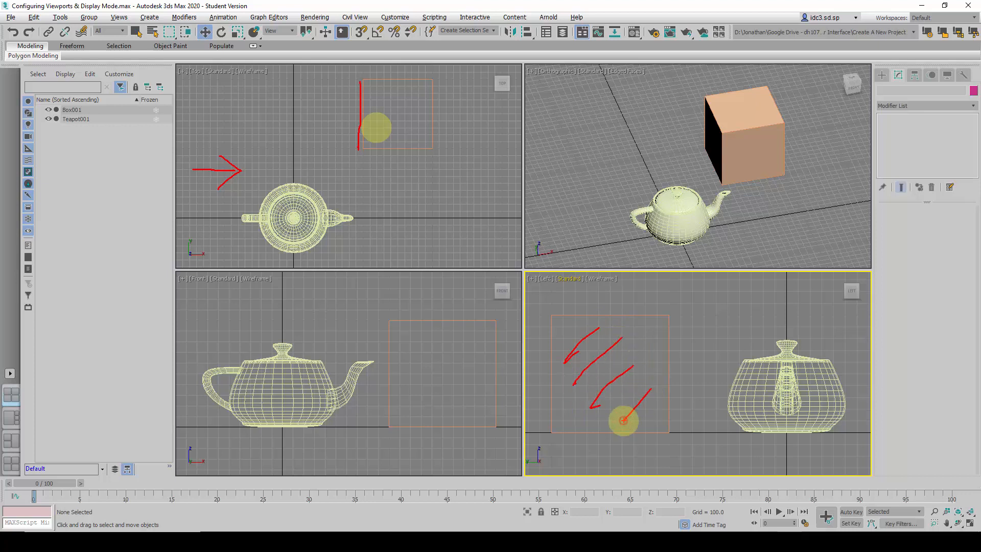
mouse_move(257, 214)
mouse_down()
mouse_move(245, 219)
mouse_move(264, 221)
mouse_up()
mouse_move(782, 363)
mouse_down()
mouse_move(782, 401)
mouse_move(791, 406)
mouse_move(796, 369)
mouse_move(784, 368)
mouse_up()
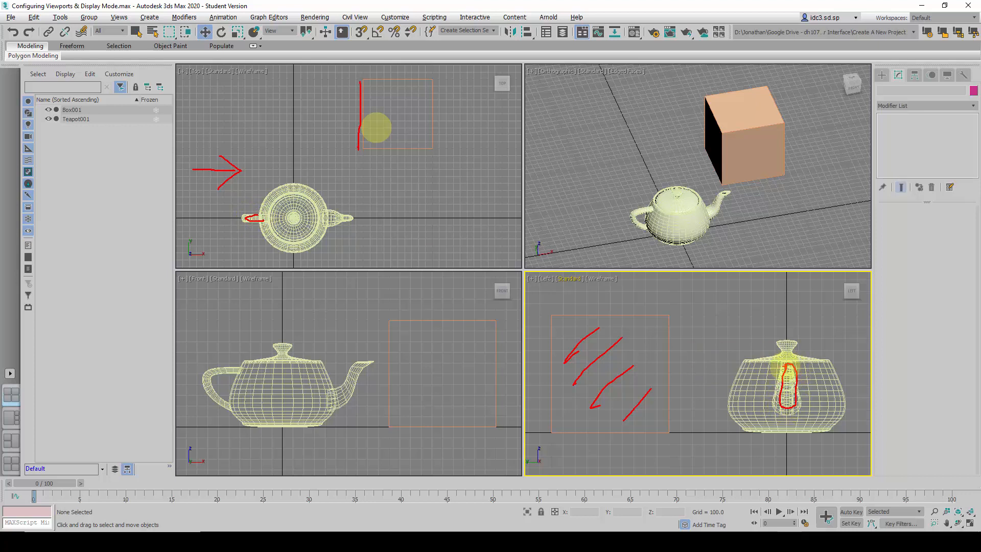
key(Escape)
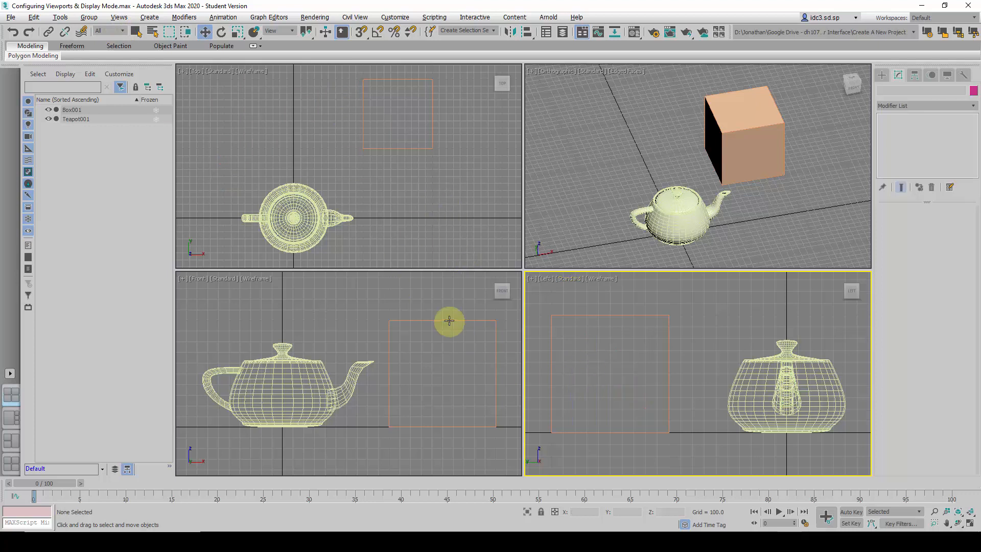
Roll the Top viewport's view counterclockwise with the ViewCube in three 90-degree turns
click(459, 189)
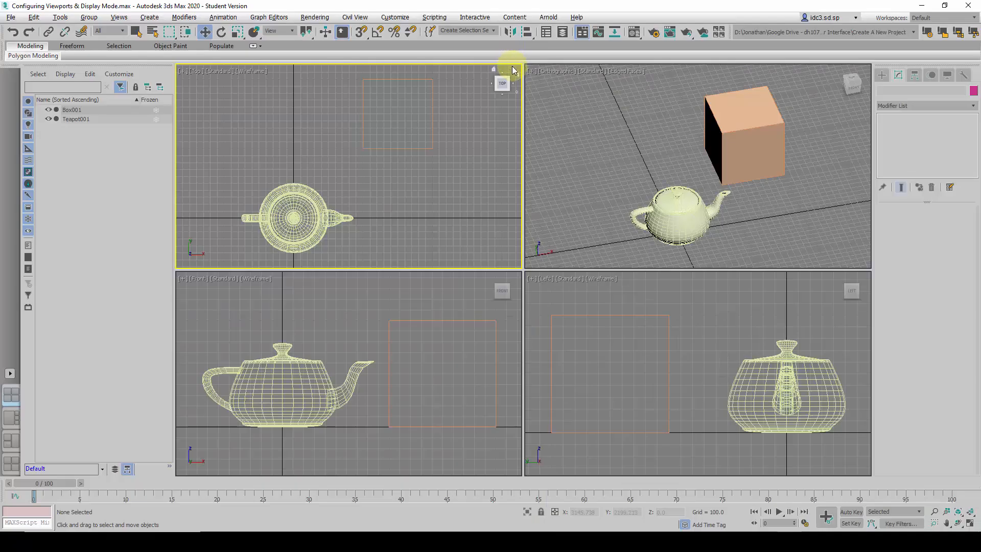
click(513, 70)
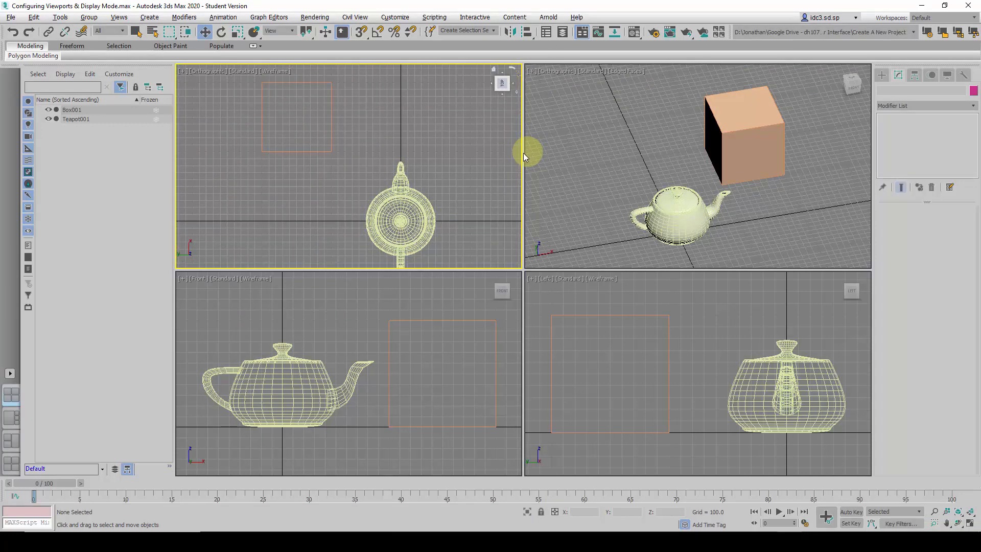
click(513, 70)
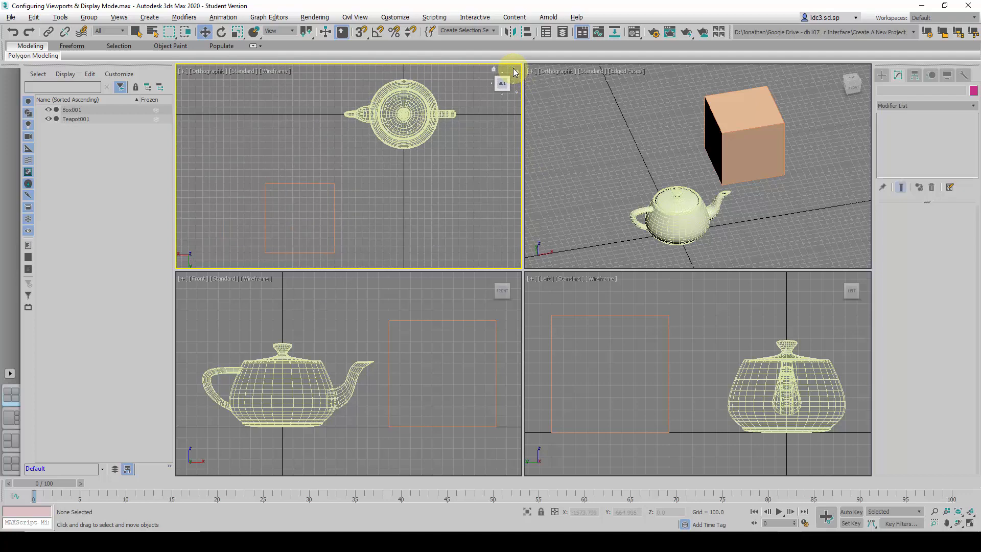
click(514, 71)
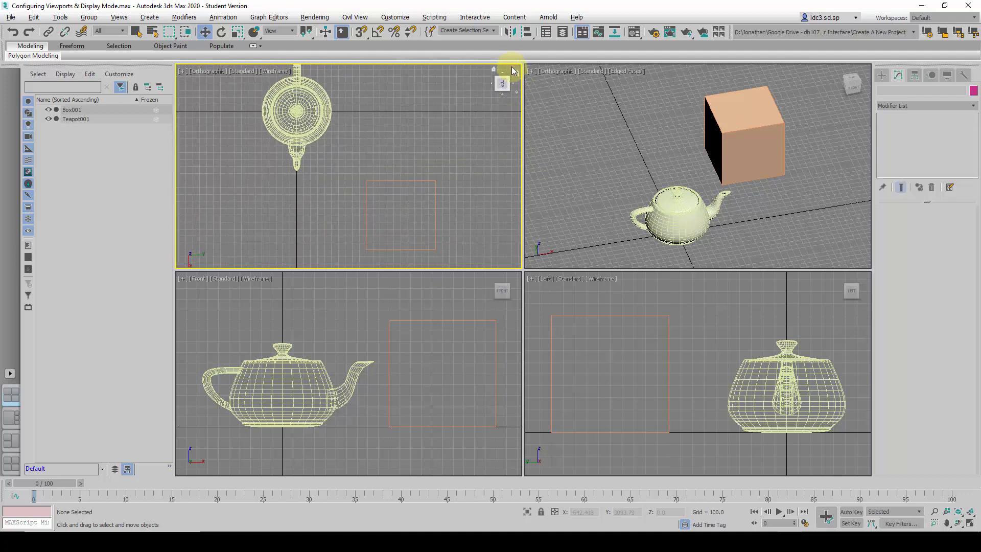
Roll the Top viewport another 90 degrees back upright, and rotate the Front viewport to the Bottom view with edged faces shown
click(513, 71)
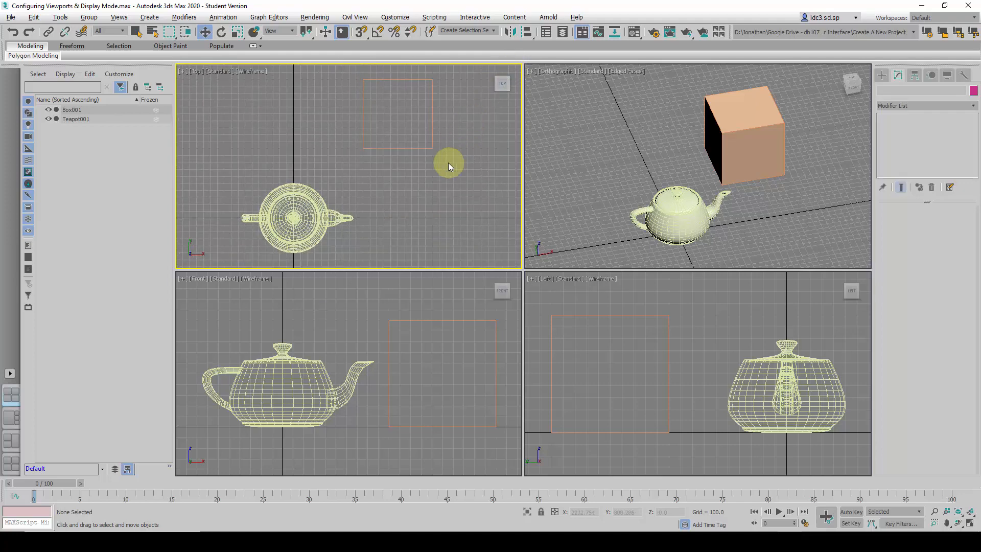
click(363, 303)
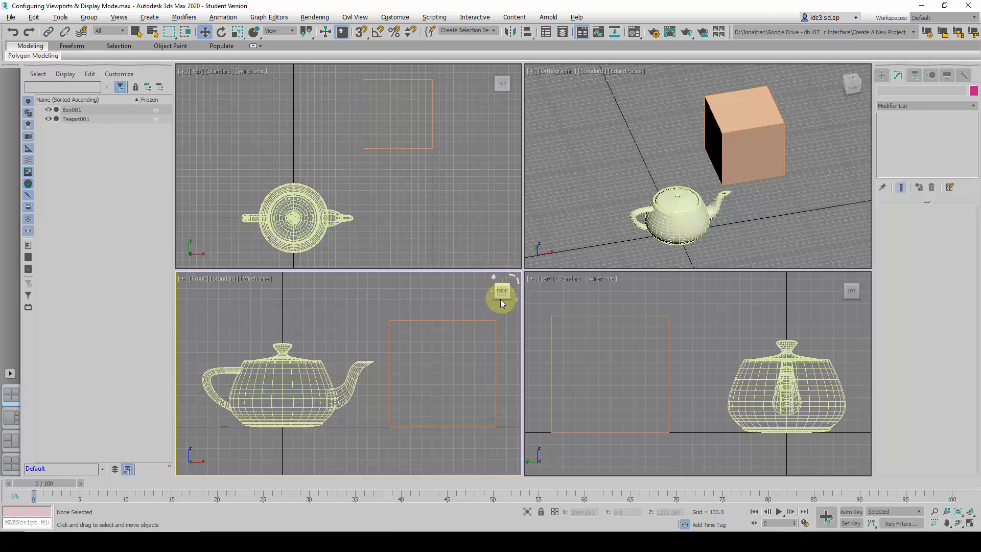
click(503, 303)
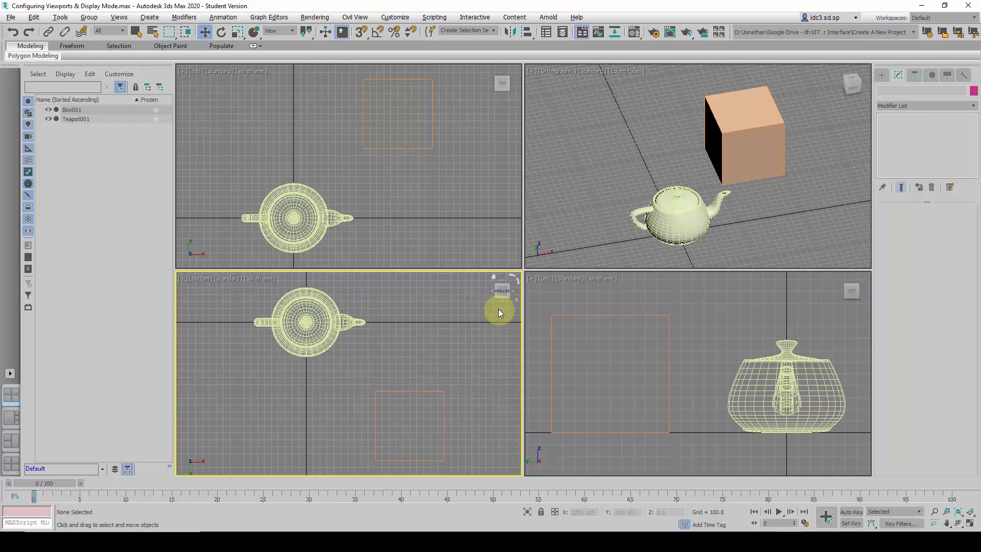
key(F3)
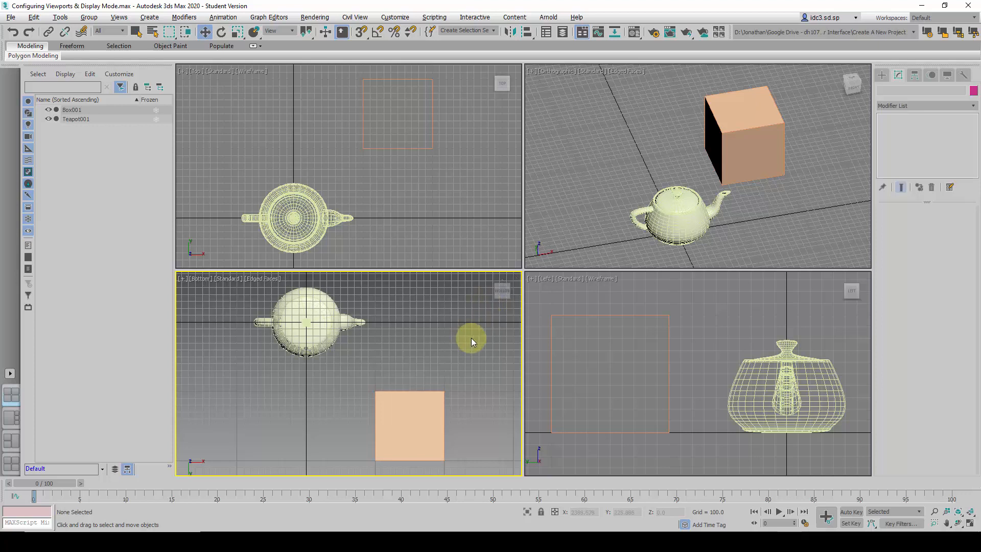
Rotate the Bottom viewport in 90-degree ViewCube turns through Back until it shows Front, keeping the objects in view, and return it to wireframe
click(502, 302)
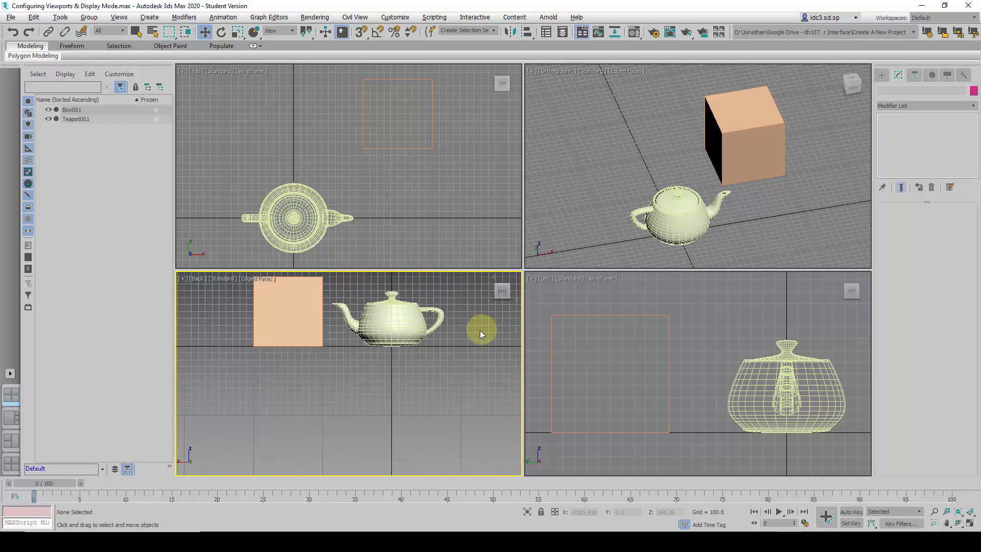
middle_drag(480, 330, 462, 382)
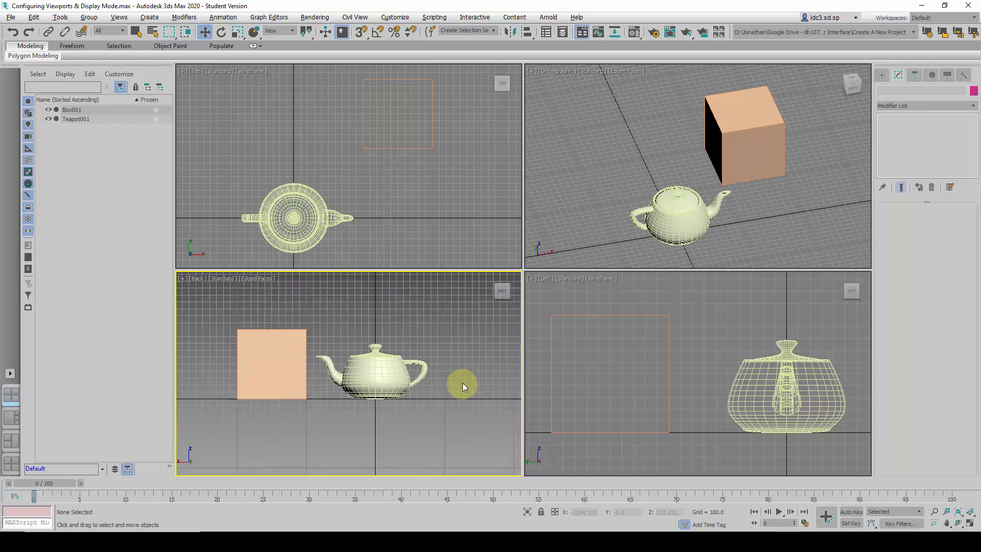
click(502, 302)
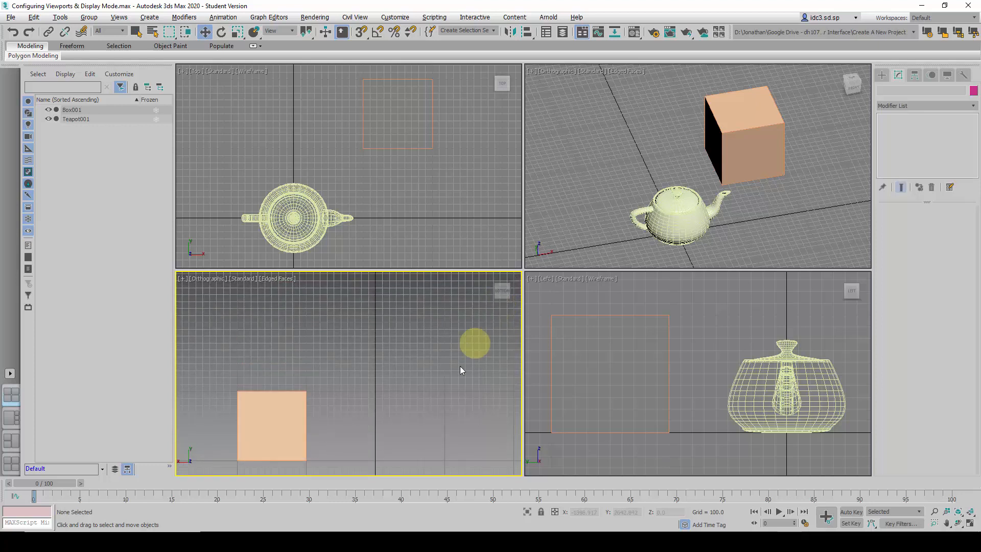
middle_drag(460, 366, 457, 336)
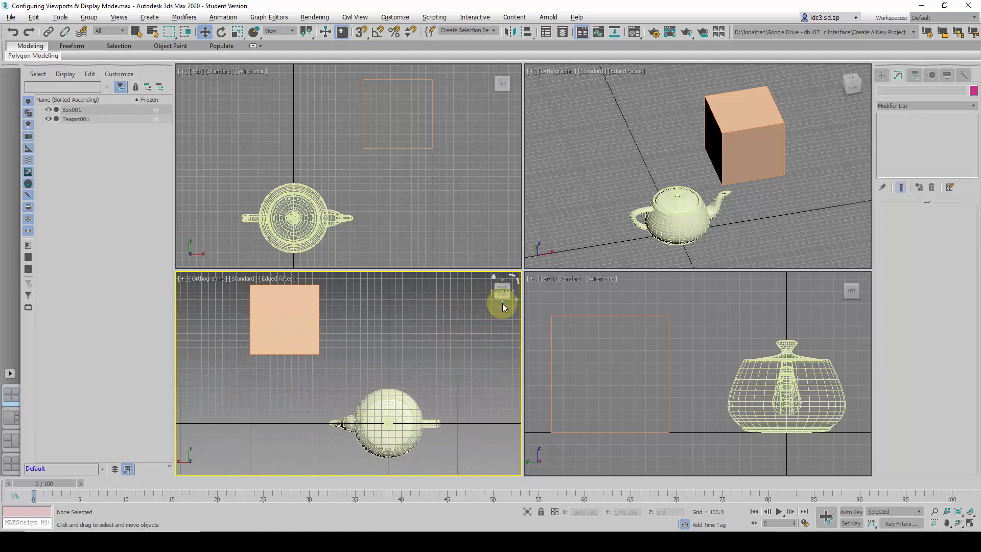
click(502, 302)
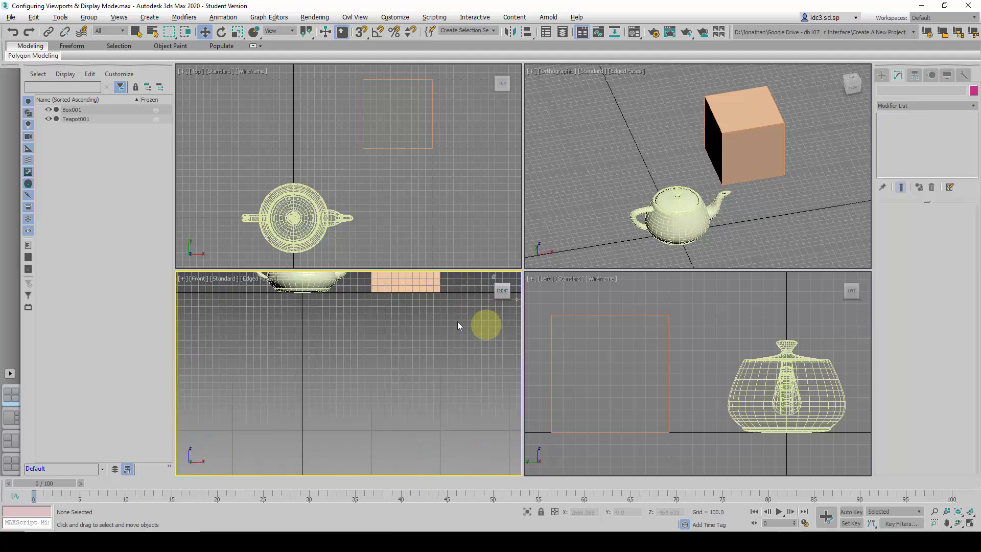
middle_drag(458, 321, 441, 407)
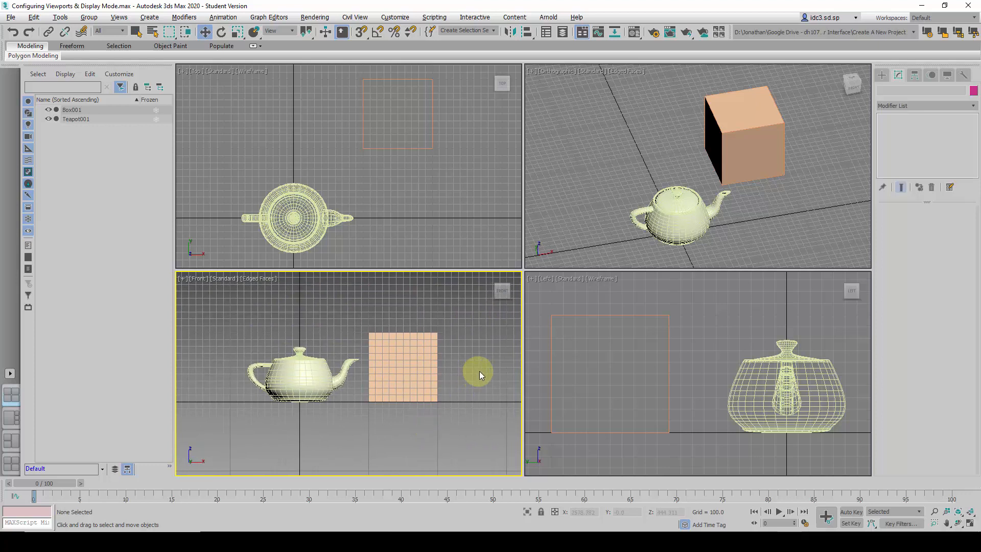
key(F3)
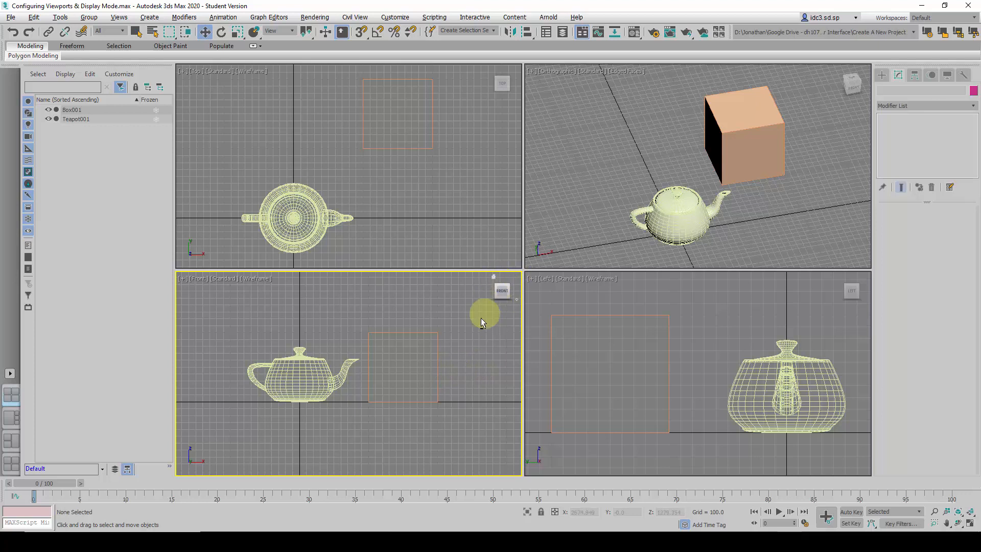
Maximize the Front viewport and switch it to the ViewCube's home view, framing and orbiting around the teapot and box
key(alt+w)
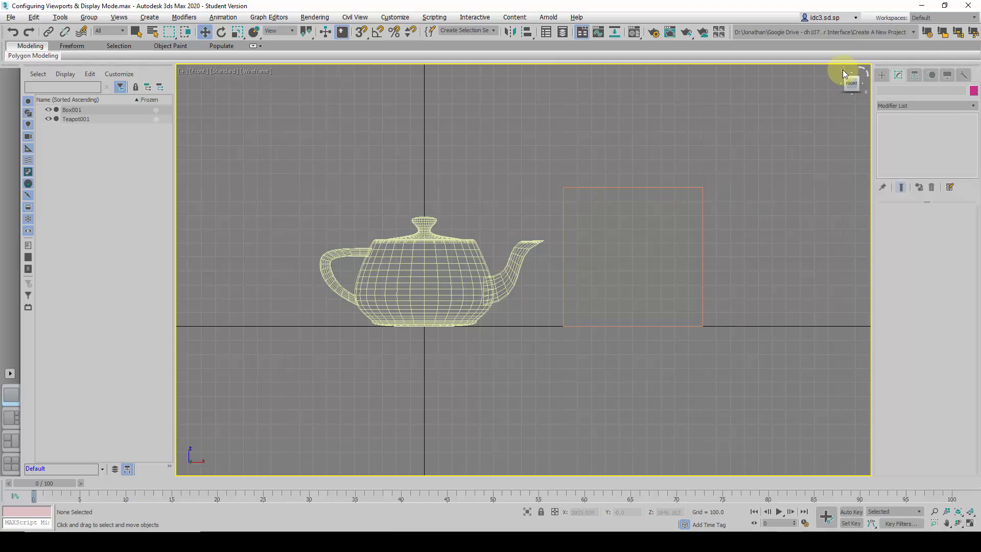
click(842, 69)
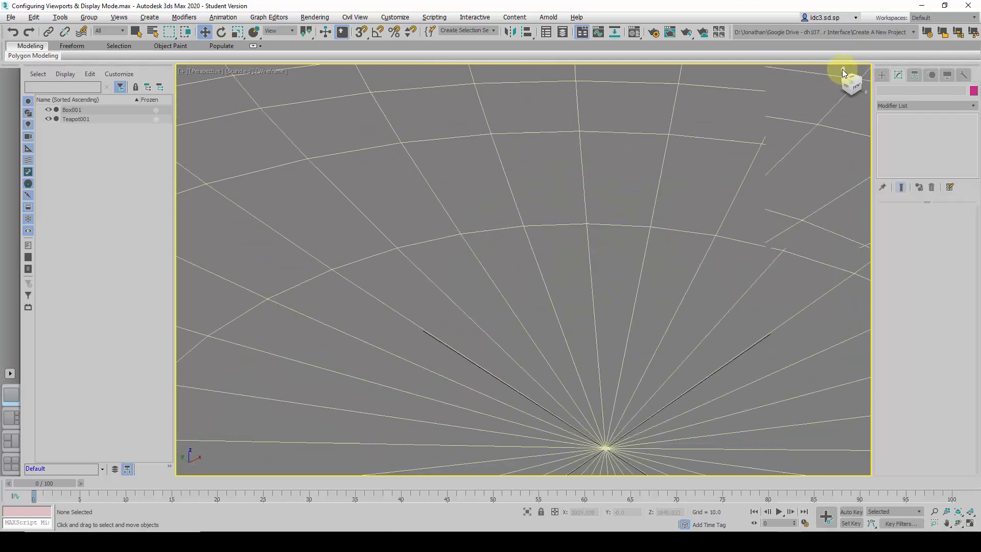
scroll(538, 268, down, 5)
scroll(540, 229, up, 1)
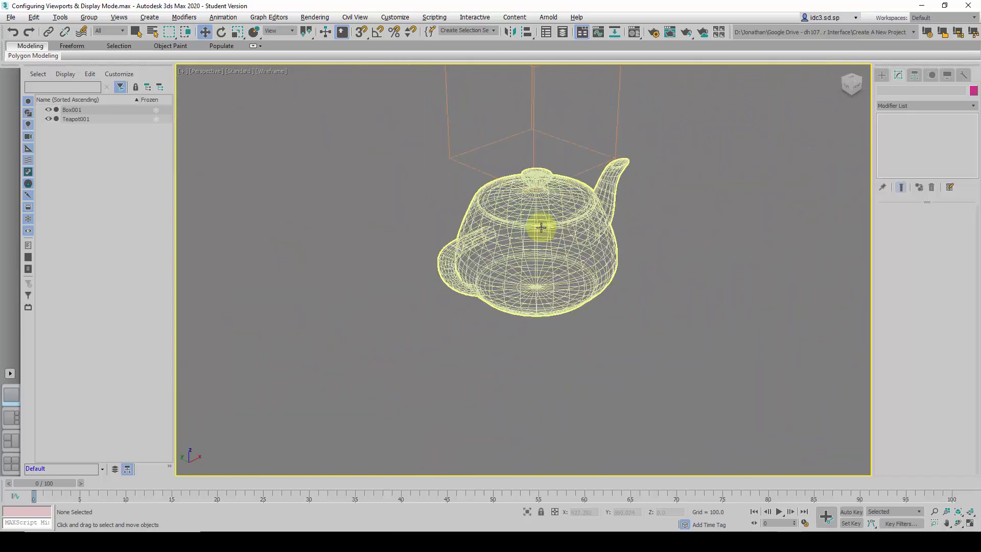
scroll(542, 229, down, 1)
alt+middle_drag(571, 238, 438, 289)
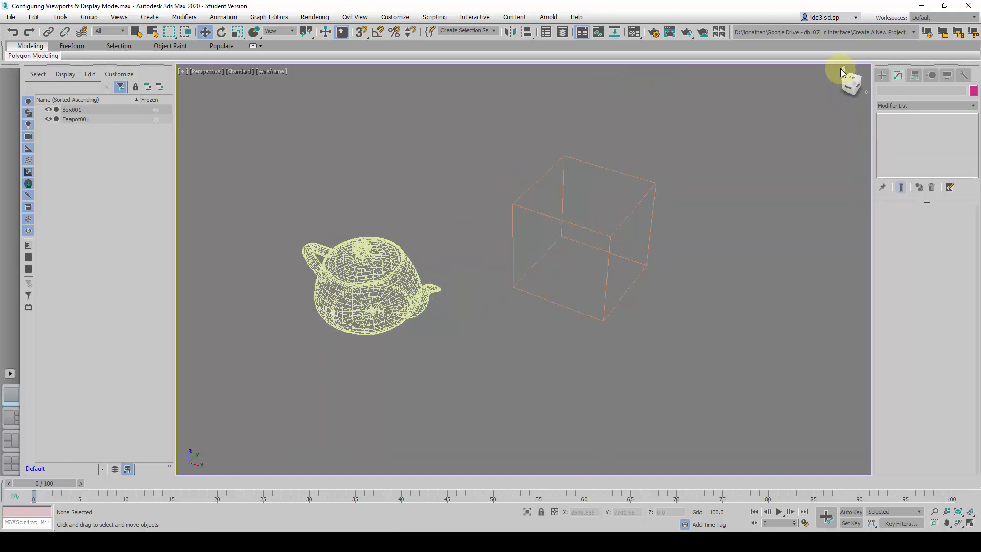
Change the maximized viewport's projection to Orthographic through the ViewCube options
middle_drag(773, 181, 795, 171)
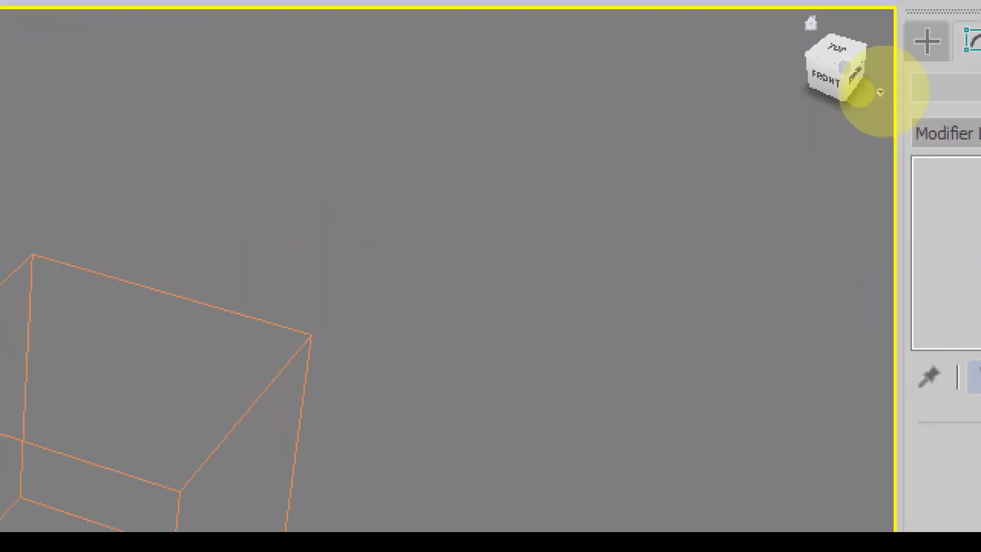
mouse_move(852, 70)
mouse_down()
mouse_move(861, 92)
mouse_move(886, 98)
mouse_move(865, 90)
mouse_up()
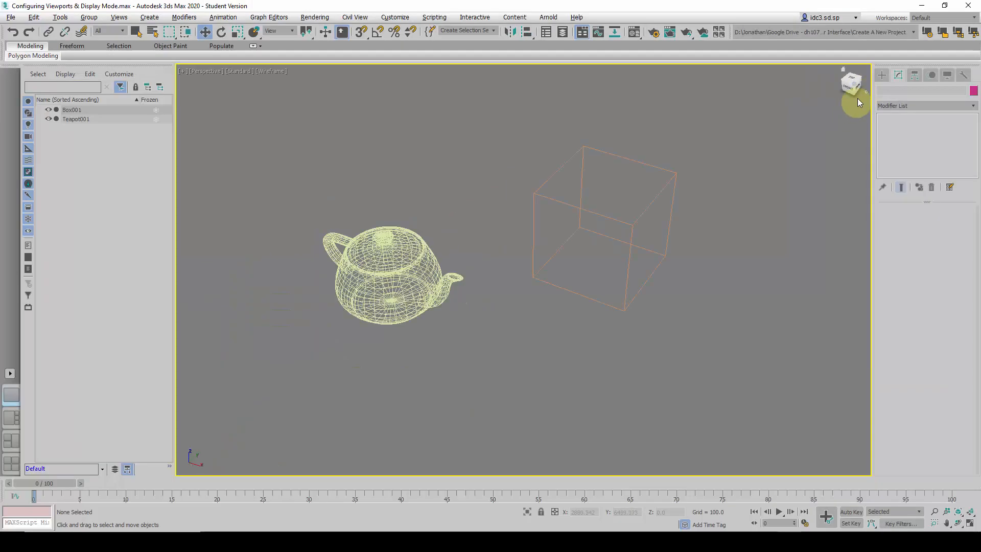
right_click(866, 91)
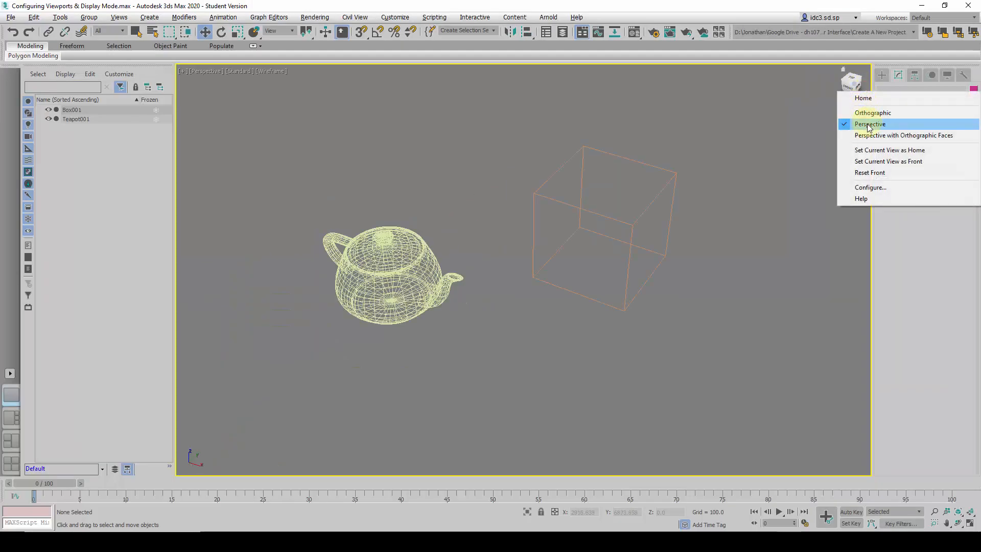
click(894, 113)
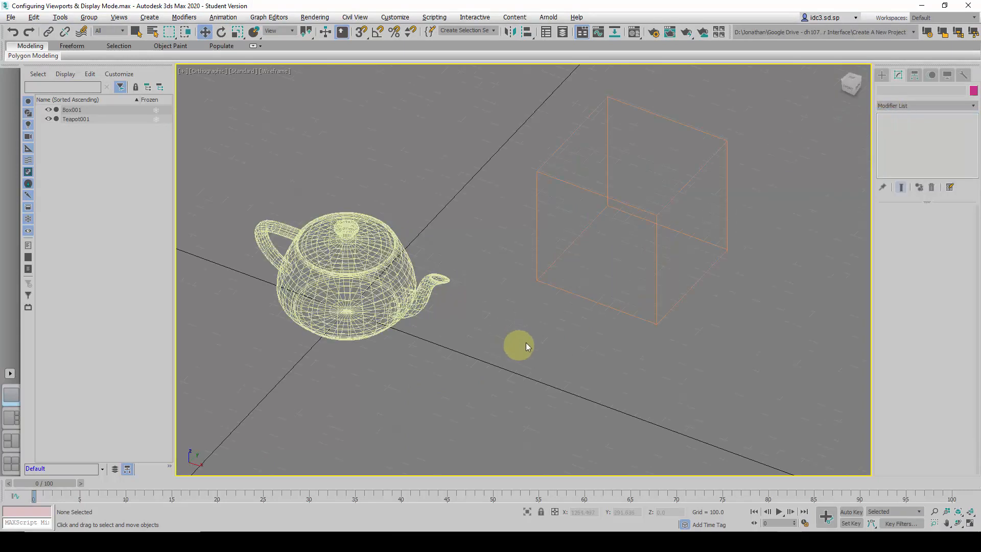
Set the maximized viewport to the Front view framed on both objects, and restore the four-viewport layout
click(848, 91)
key(z)
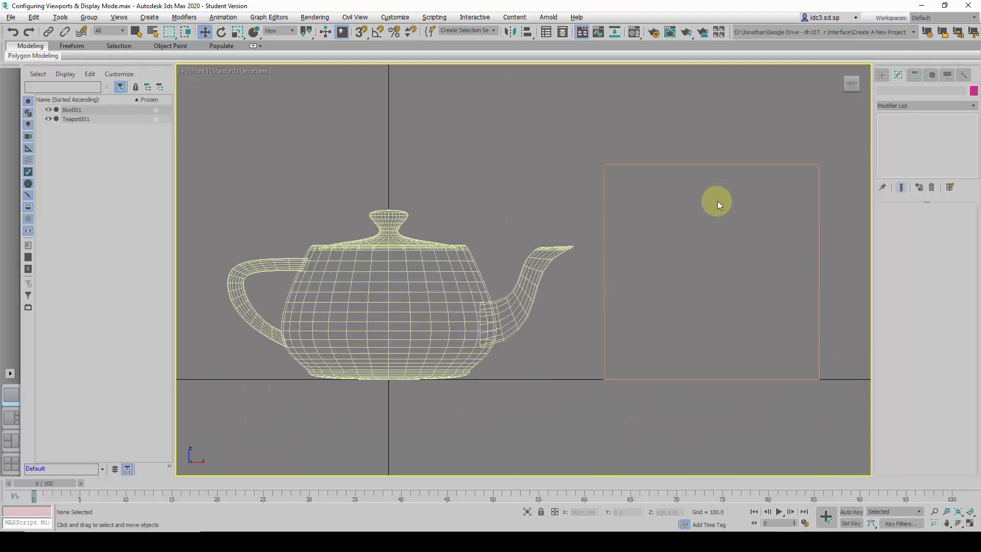
key(alt+w)
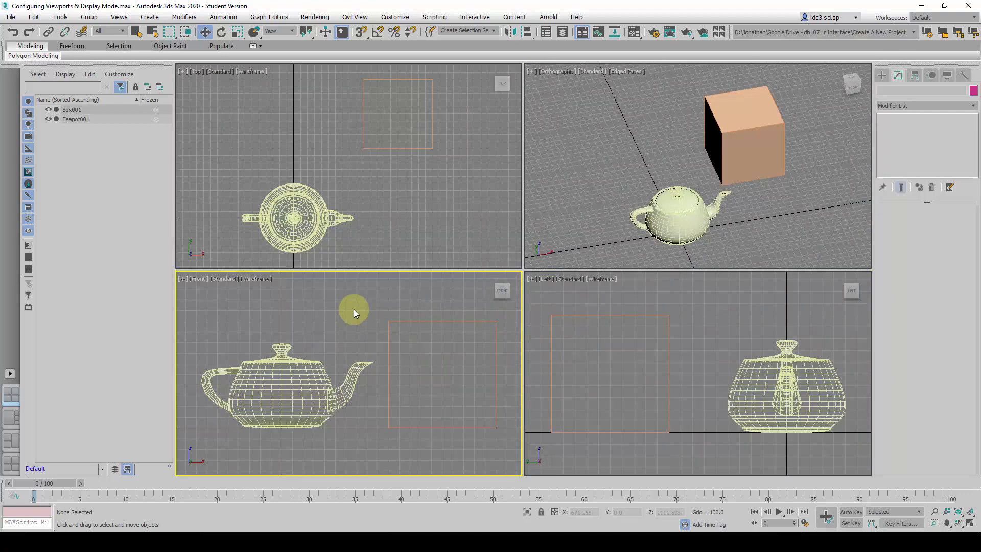
Try zooming in and out in the Top viewport, and orbit and maximize the shaded orthographic viewport
click(406, 232)
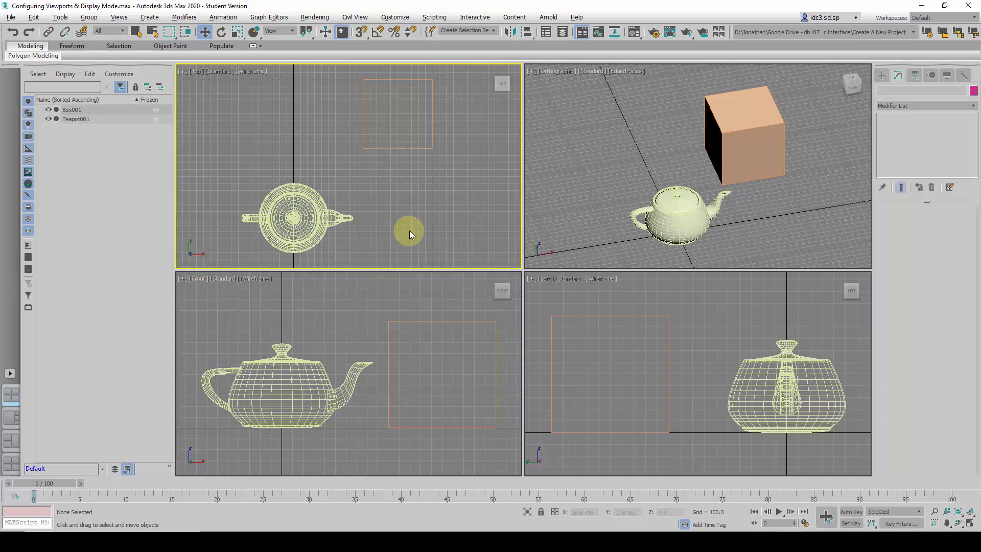
scroll(296, 162, up, 5)
scroll(335, 189, down, 5)
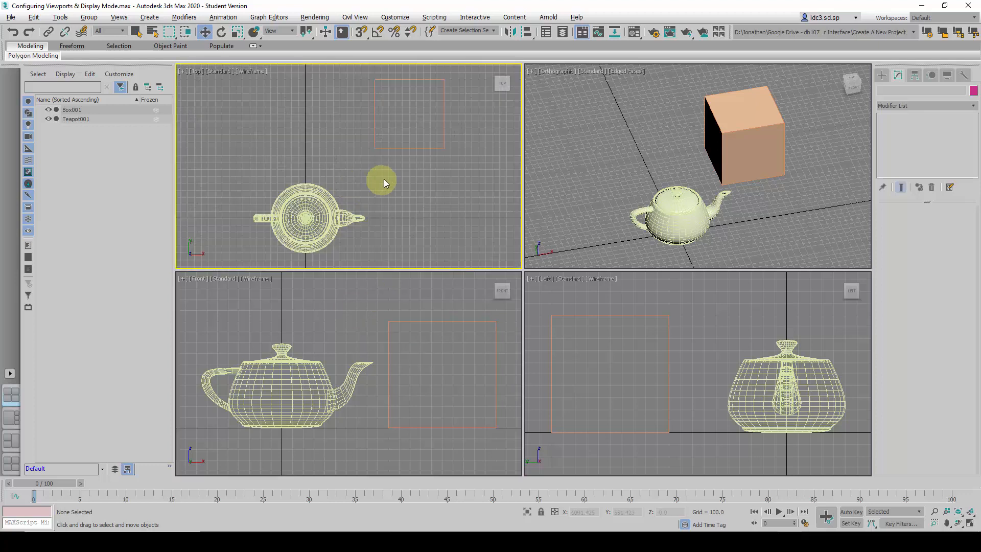
scroll(411, 133, up, 5)
scroll(412, 134, down, 5)
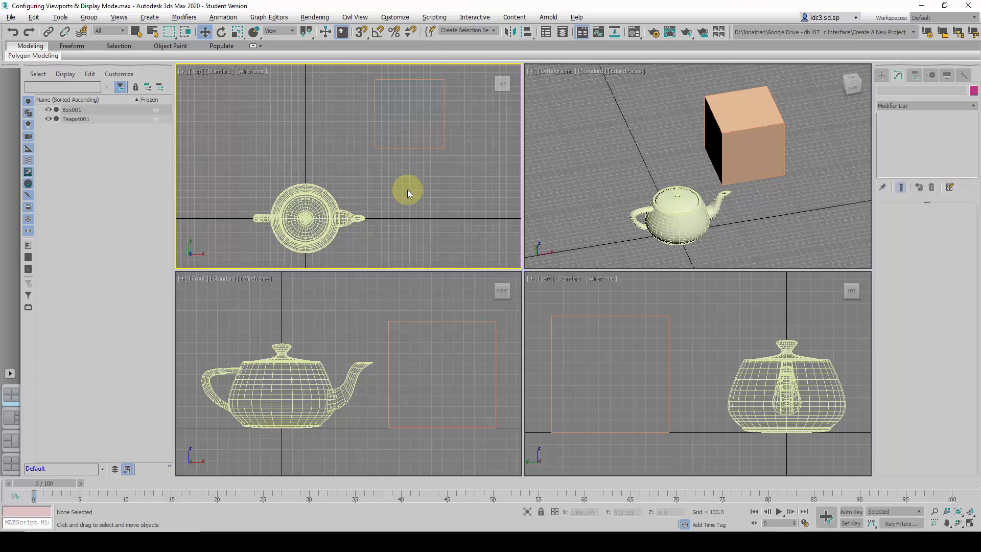
alt+middle_drag(639, 190, 735, 234)
key(alt+w)
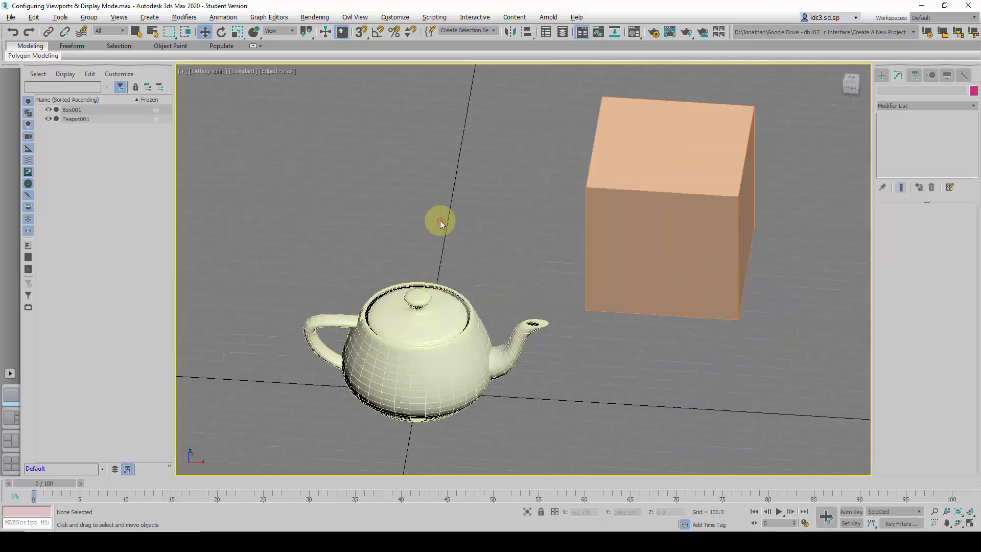
Switch the maximized viewport through the Top, Front and Left views using its point-of-view options
click(214, 75)
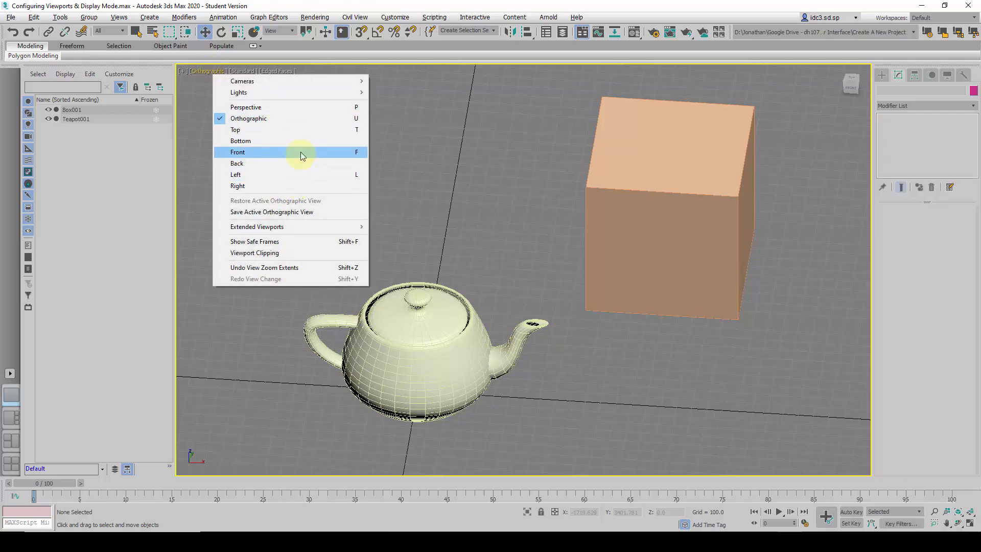
click(300, 130)
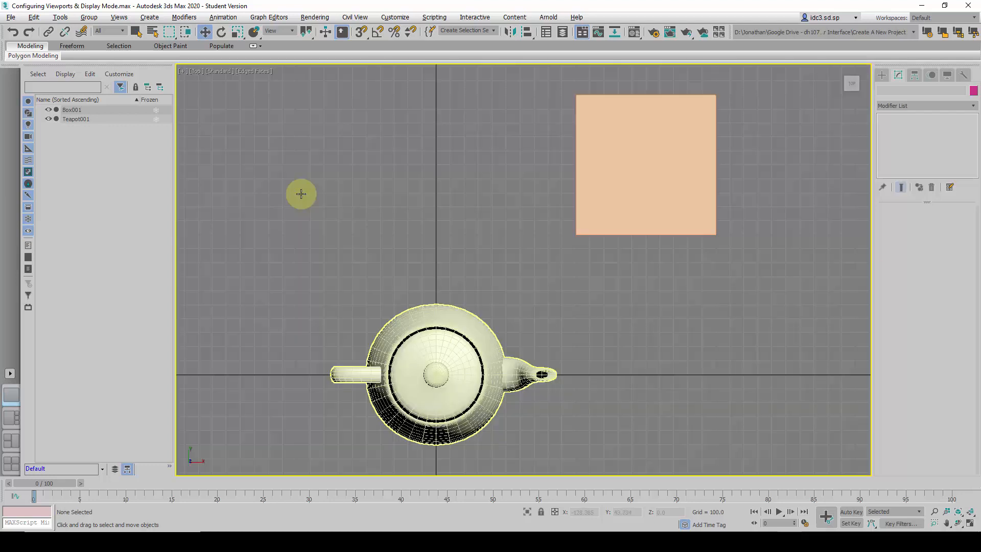
click(198, 71)
click(236, 151)
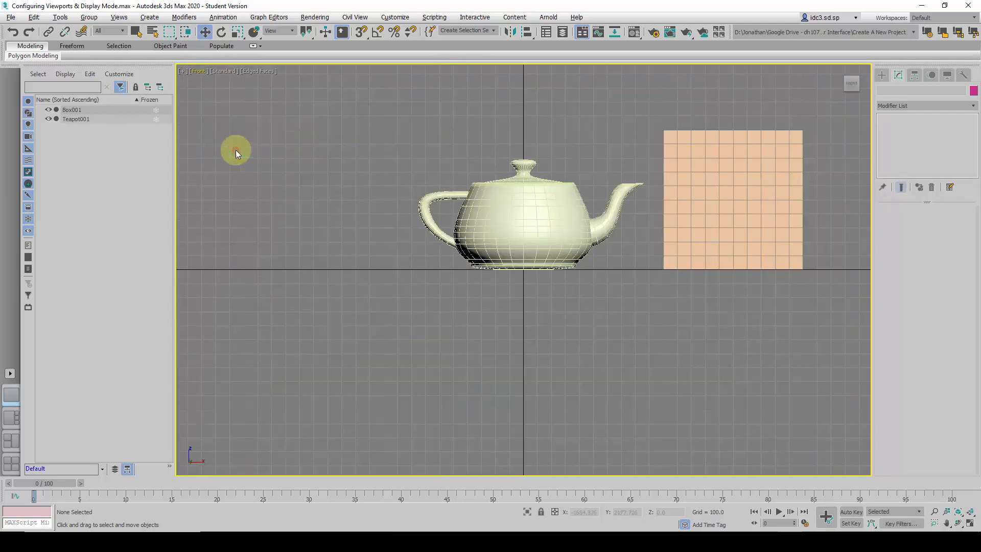
click(198, 71)
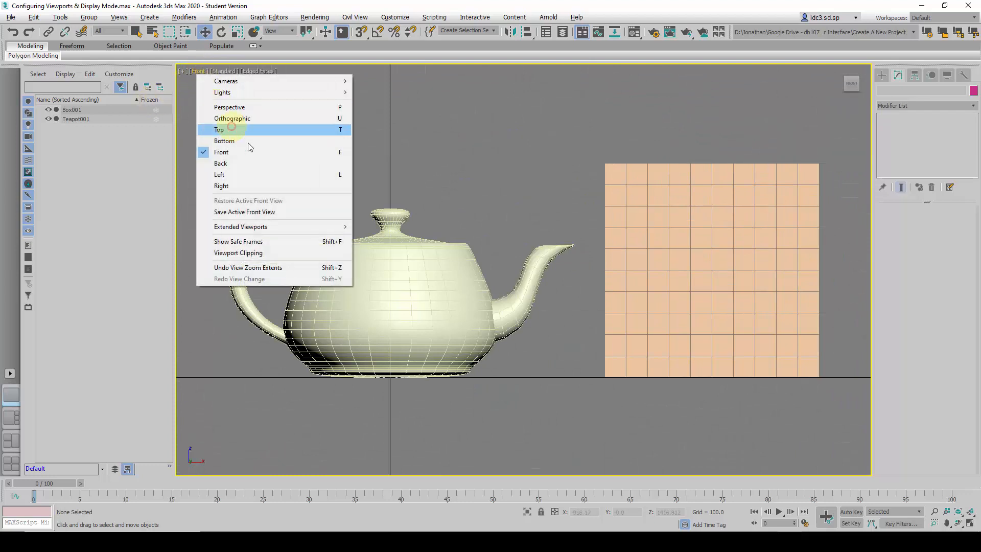
click(252, 173)
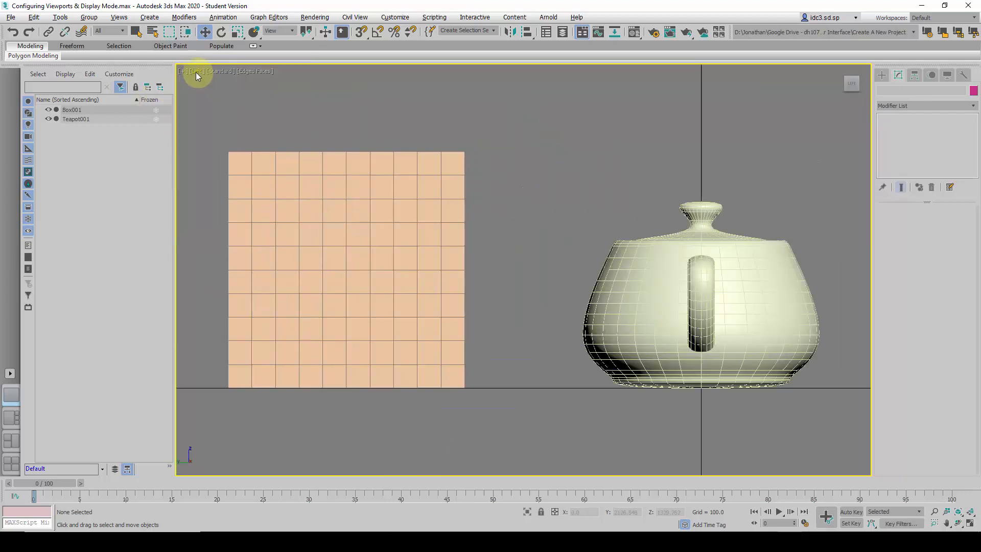
Change the Left view to Orthographic and orbit it to see the teapot and box from above at an angle
click(195, 71)
click(266, 119)
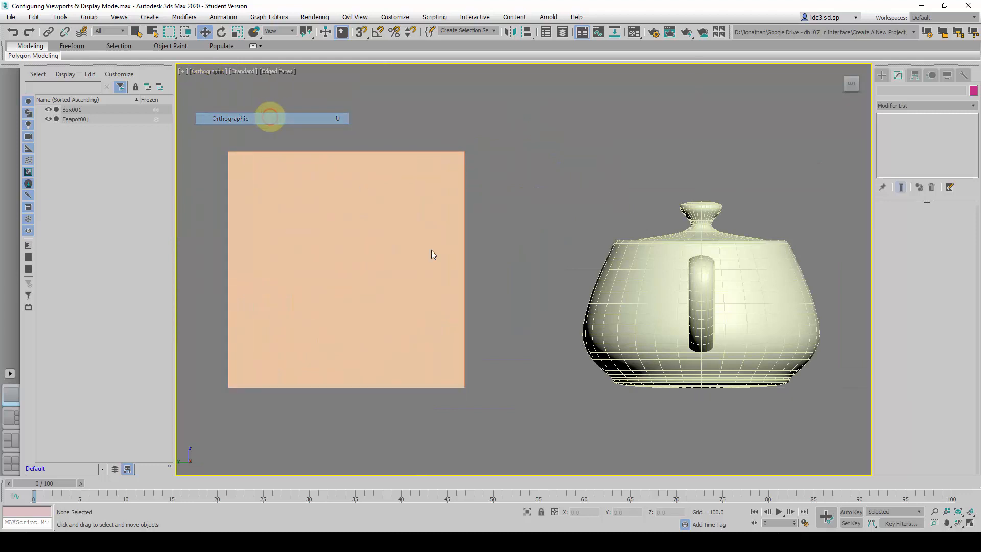
alt+middle_drag(503, 240, 489, 267)
scroll(490, 268, up, 3)
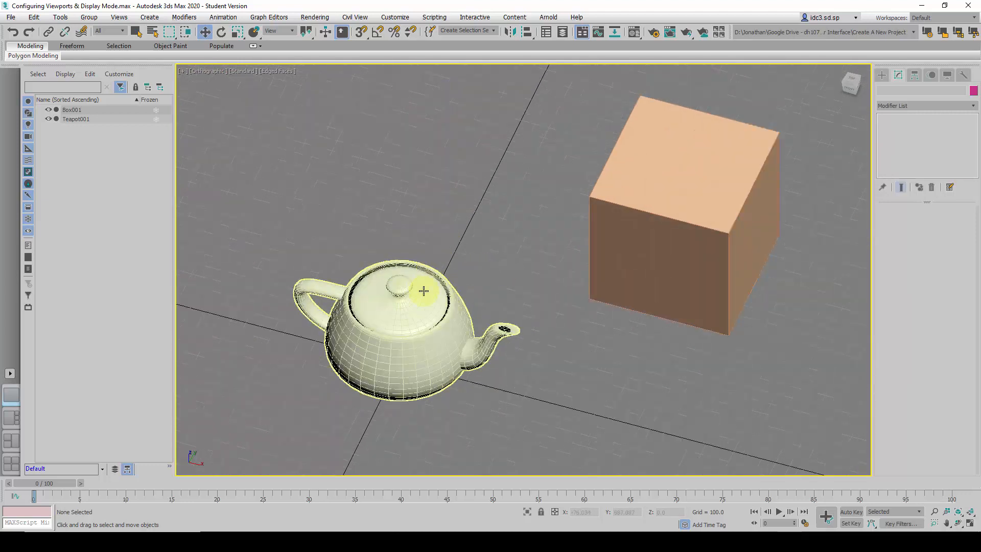
click(306, 120)
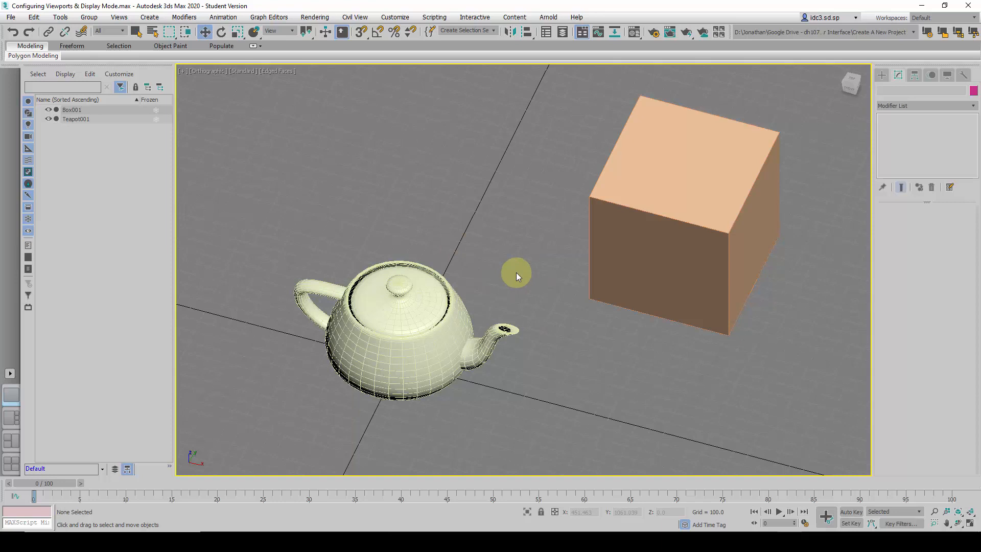
Toggle the maximized viewport repeatedly between wireframe and shaded display to compare the two modes
key(F3)
key(F3)
key(F3)
key(F3)
key(F3)
key(F3)
Toggle the edged faces display on and off in the shaded viewport, ending with Default Shading without edges
key(F4)
key(F4)
key(F4)
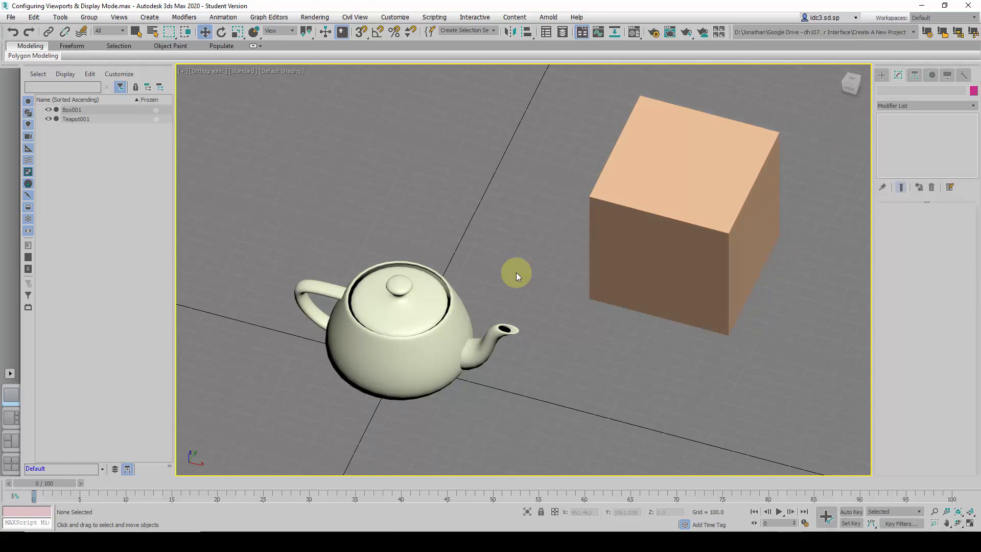
key(F4)
key(F4)
Apply the Graphite stylized display to the orthographic viewport and shift the view of the teapot and box
click(284, 71)
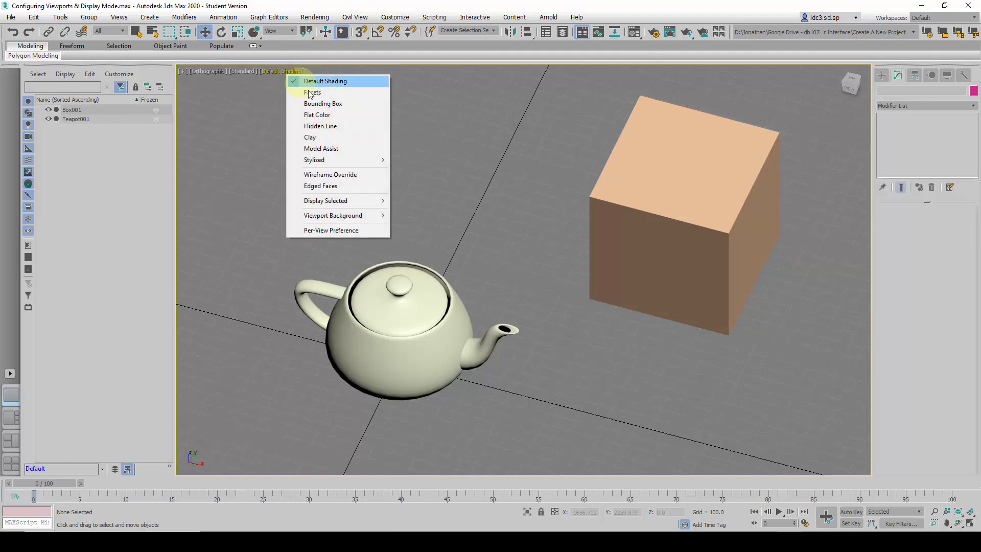
mouse_move(309, 161)
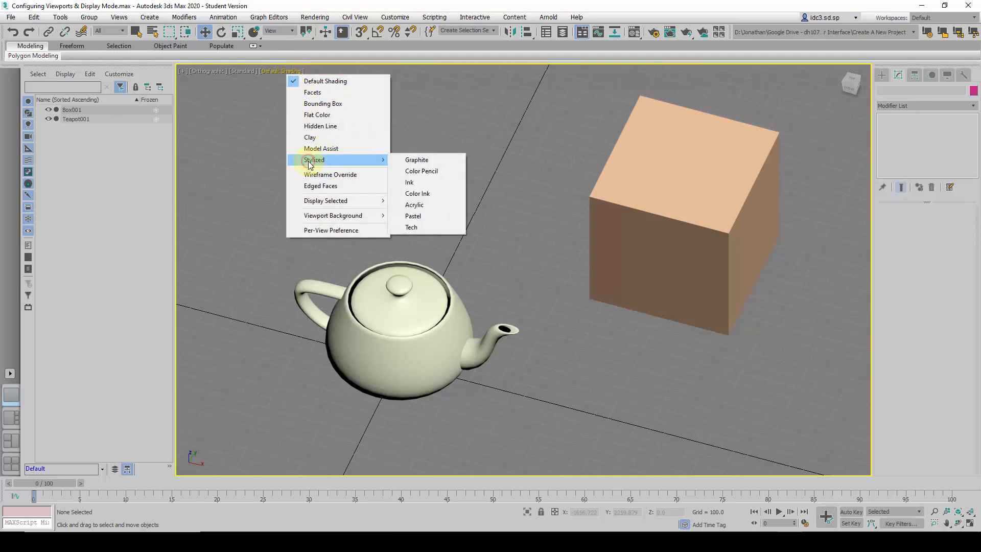
click(436, 160)
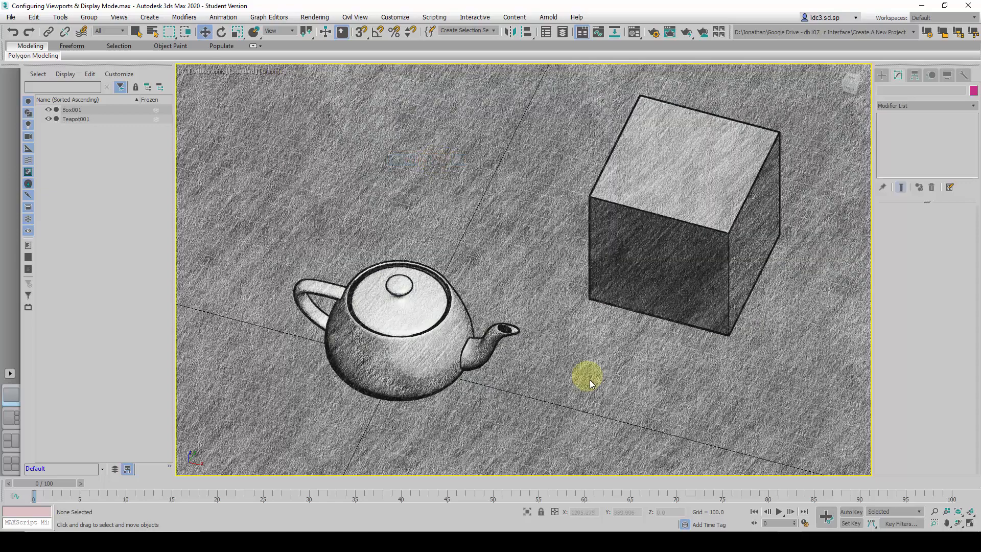
middle_drag(577, 332, 559, 351)
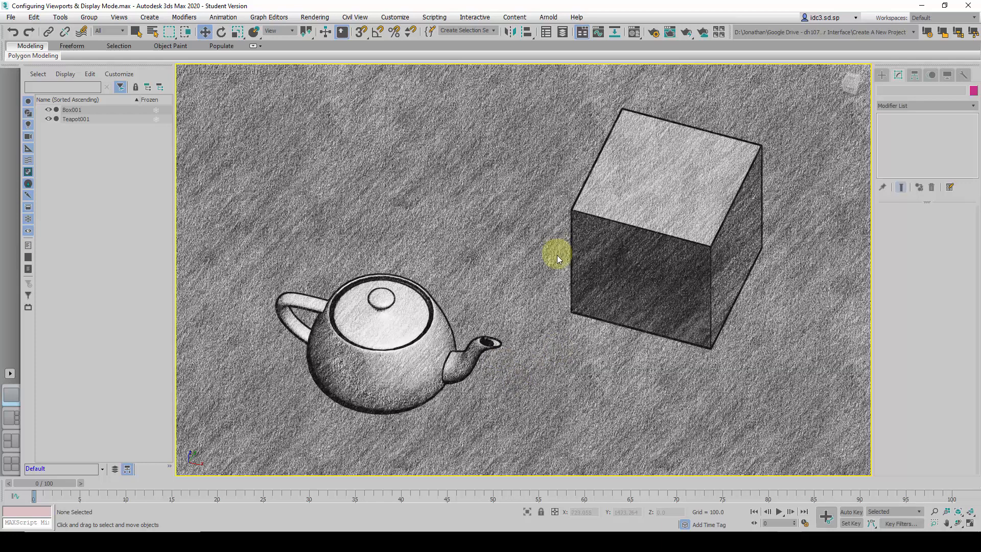
alt+middle_drag(544, 336, 524, 330)
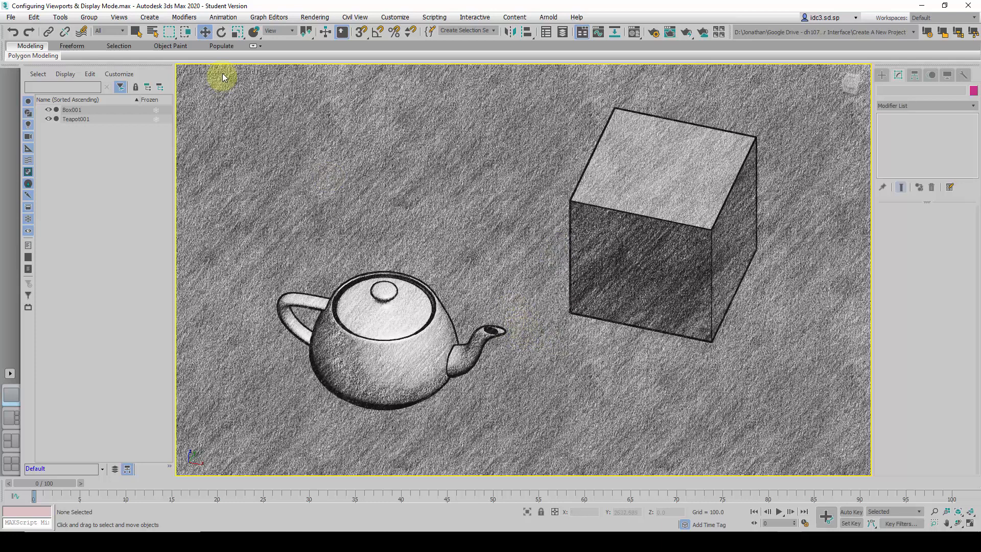
Switch the viewport's stylized display to Color Pencil, followed by Acrylic
click(268, 73)
mouse_move(340, 161)
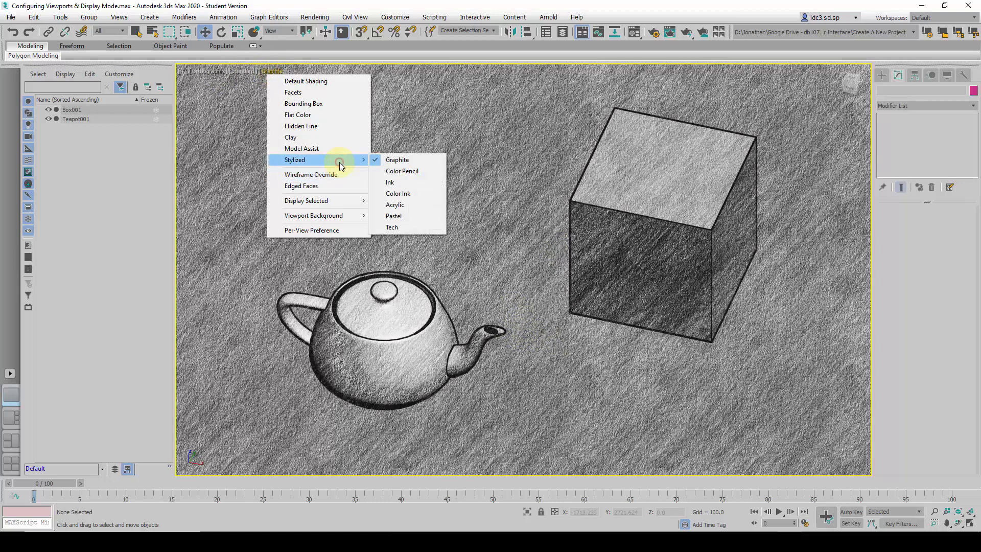
click(435, 172)
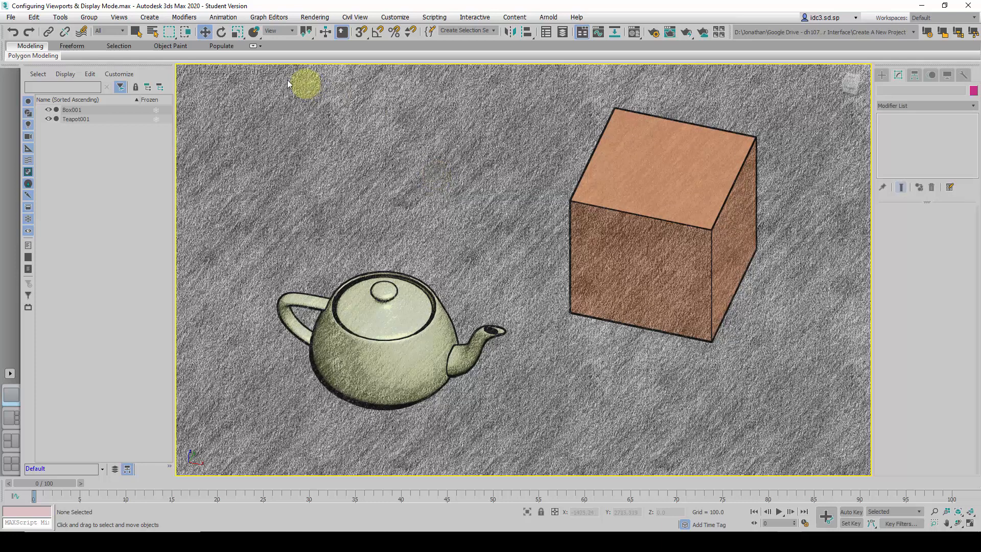
click(275, 71)
mouse_move(342, 161)
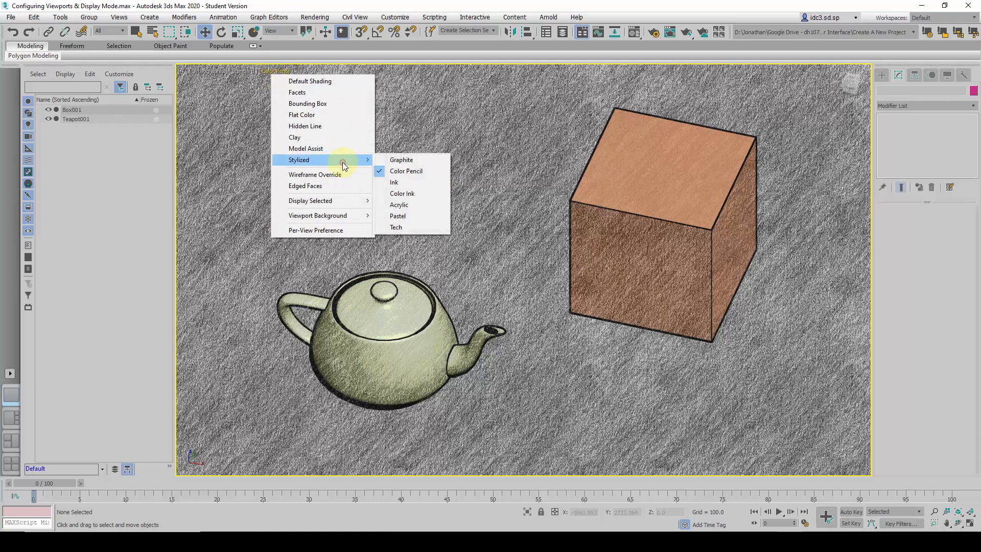
click(421, 205)
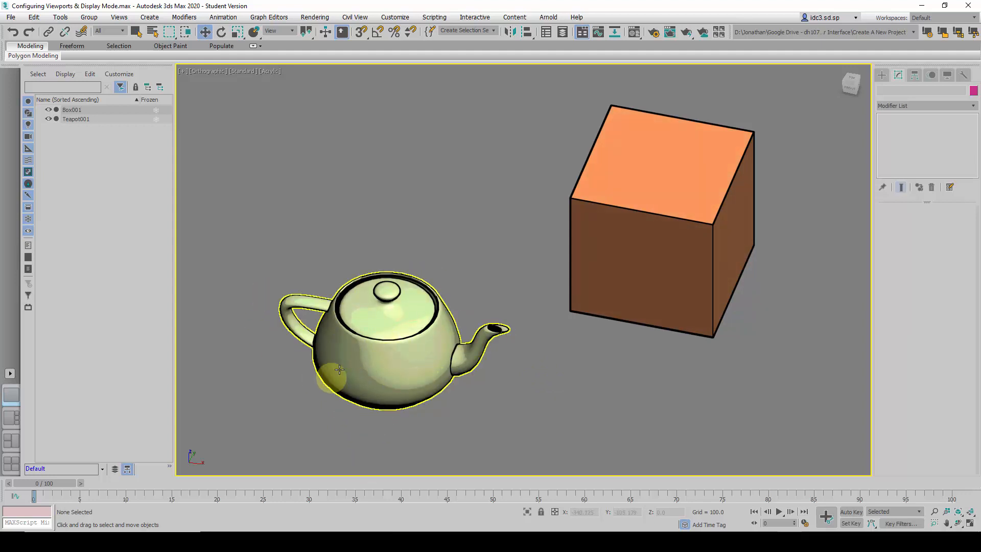
Try the Tech stylized display while orbiting the scene, and return the viewport to Acrylic
click(272, 73)
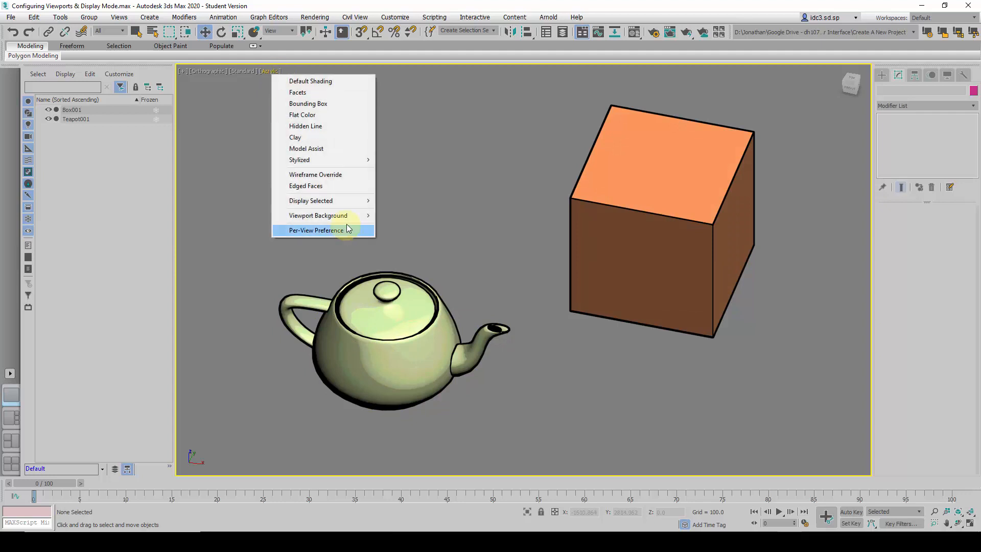
mouse_move(363, 164)
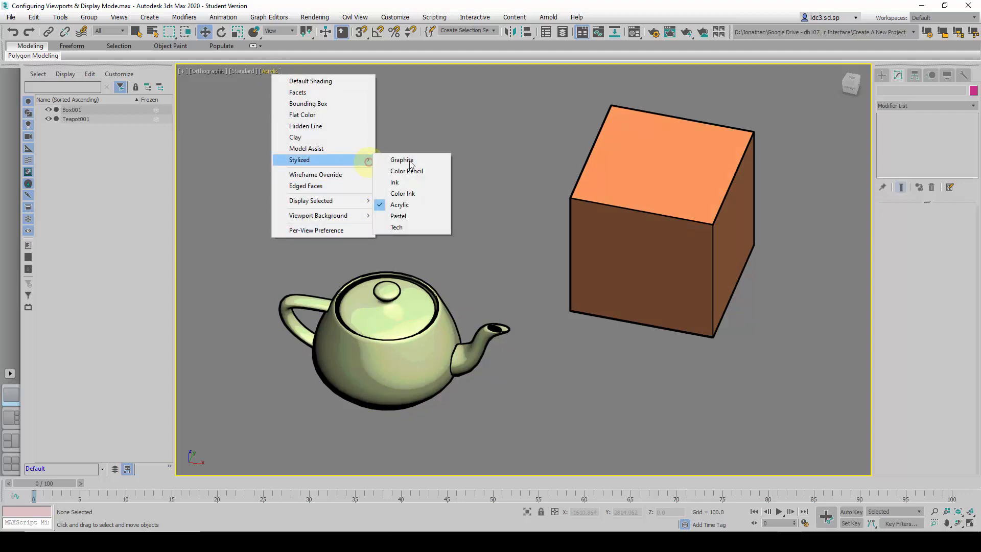
click(408, 226)
mouse_move(483, 284)
alt+middle_down()
mouse_move(485, 259)
mouse_move(479, 281)
mouse_move(514, 265)
alt+middle_up()
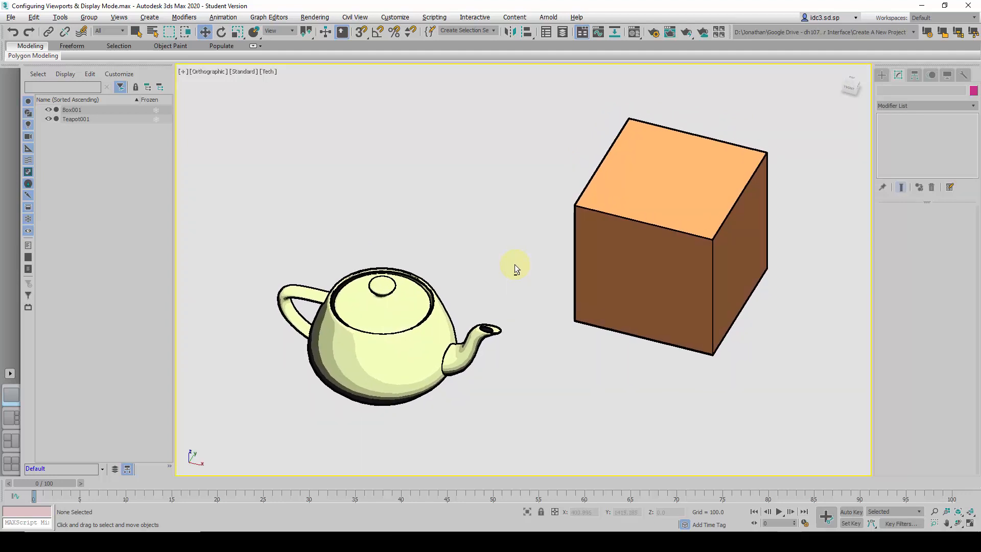
click(268, 72)
mouse_move(331, 163)
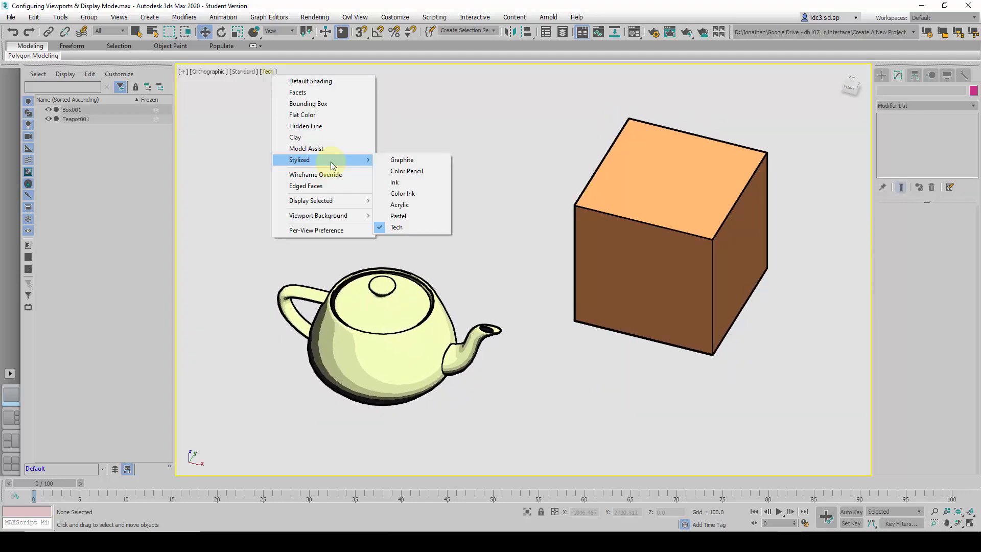
click(409, 205)
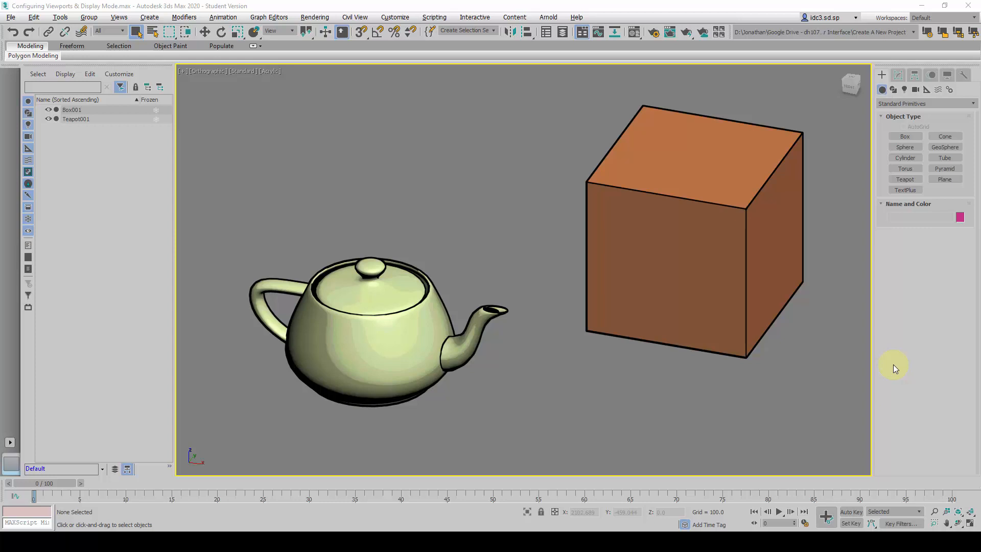
Show the polygon, vertex and FPS statistics in the viewport, and briefly select the teapot before clearing the selection
key(7)
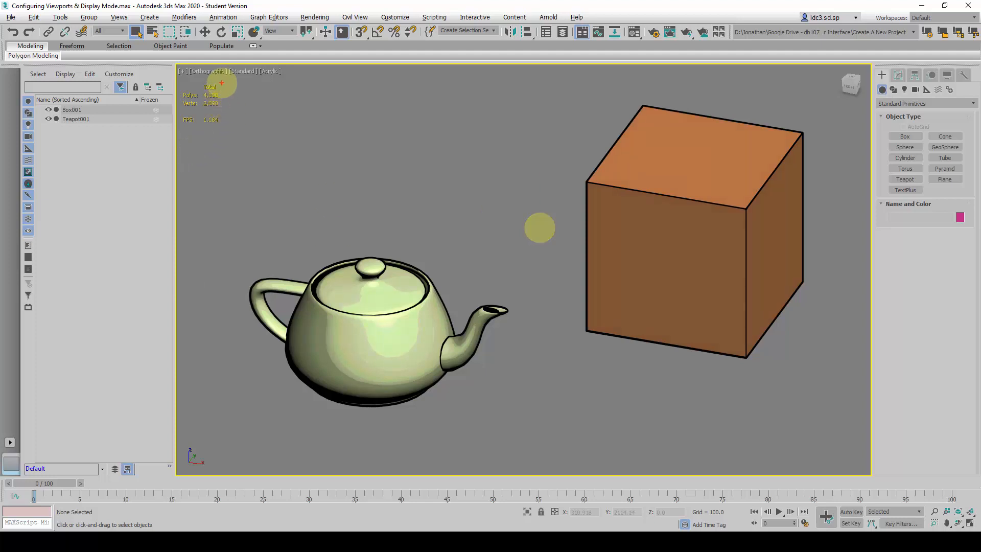
mouse_move(213, 82)
mouse_down()
mouse_move(186, 83)
mouse_move(179, 115)
mouse_move(191, 131)
mouse_move(231, 121)
mouse_move(232, 92)
mouse_move(208, 83)
mouse_up()
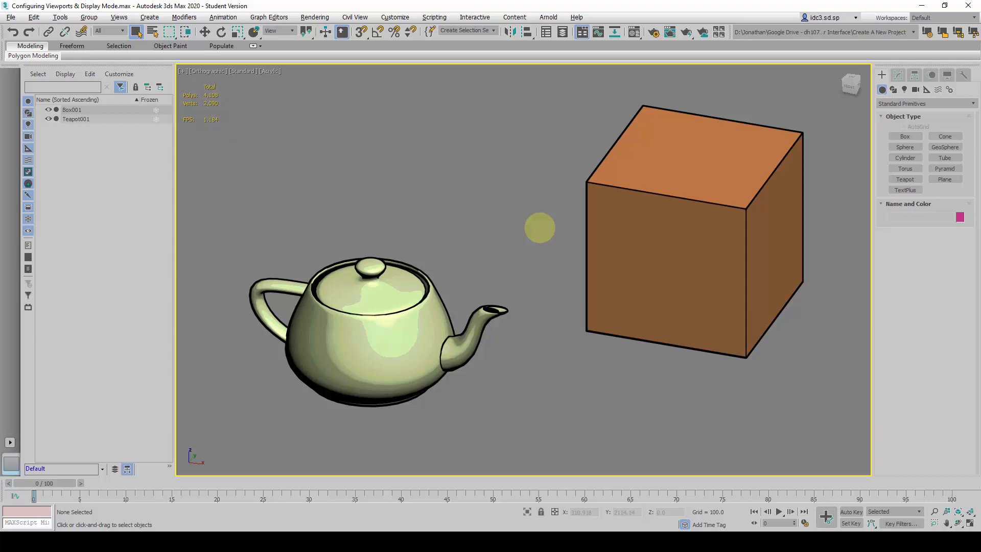
click(392, 338)
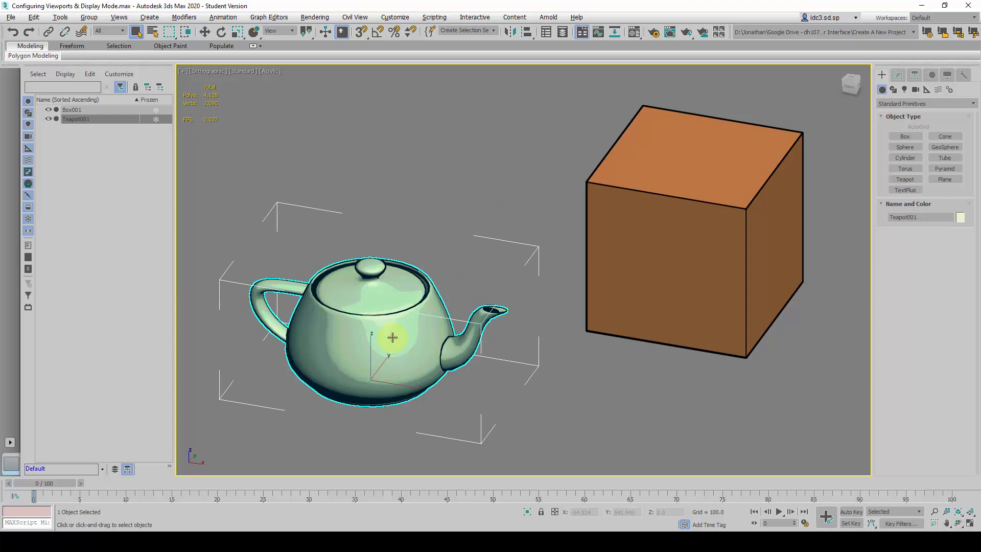
click(464, 155)
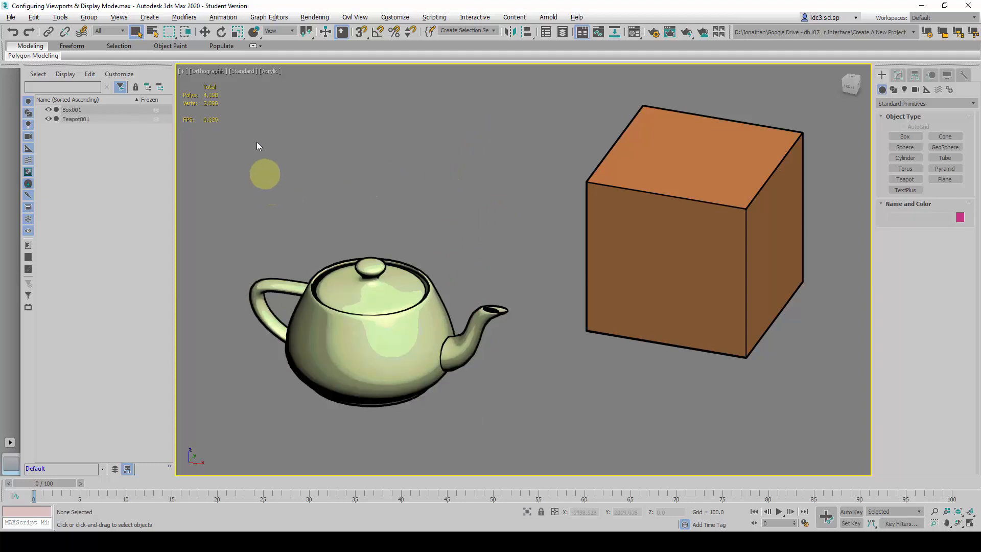
Hide the teapot to compare the viewport statistics with only the box visible, and unhide all objects
click(349, 301)
right_click(349, 305)
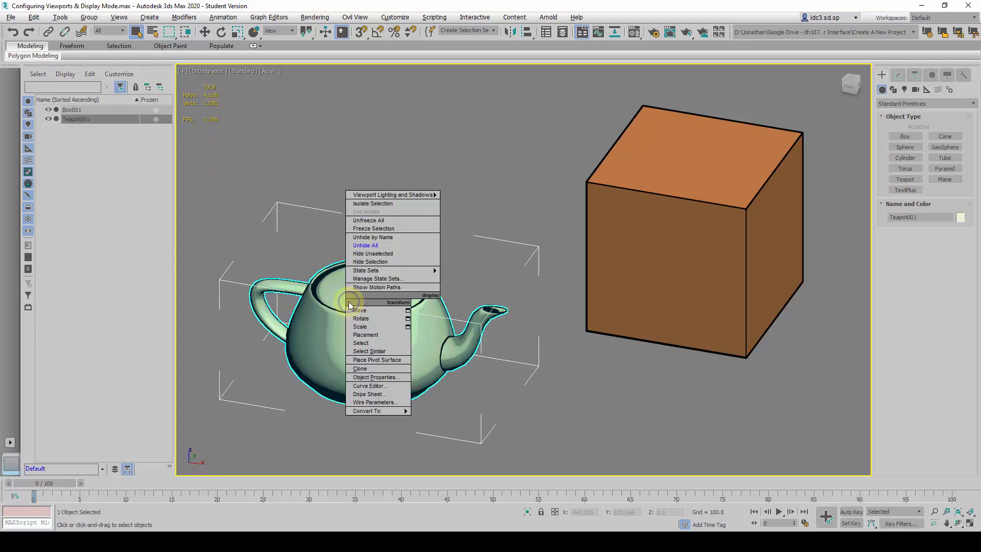
click(399, 262)
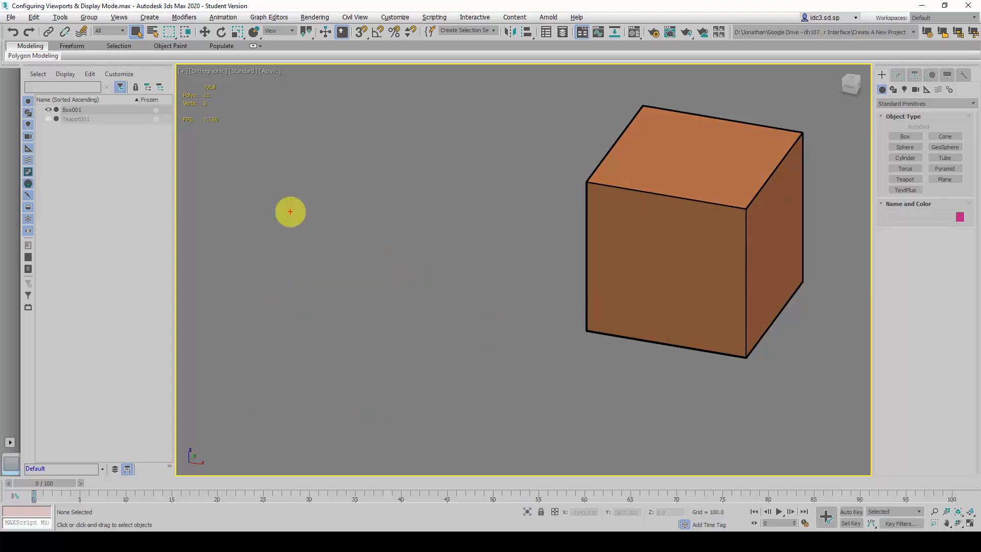
mouse_move(229, 131)
mouse_down()
mouse_move(237, 105)
mouse_move(223, 82)
mouse_move(189, 78)
mouse_move(162, 105)
mouse_move(186, 136)
mouse_move(229, 129)
mouse_up()
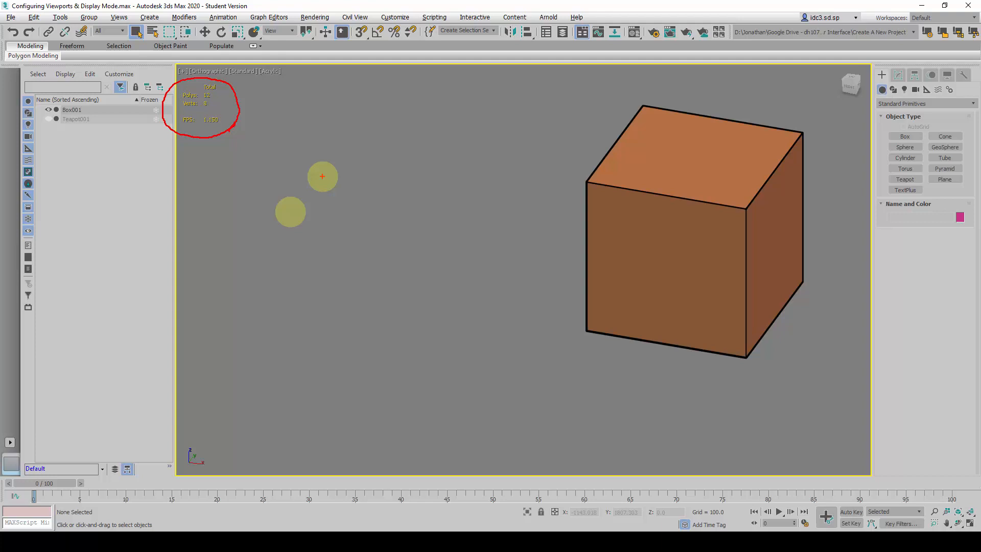
right_click(402, 200)
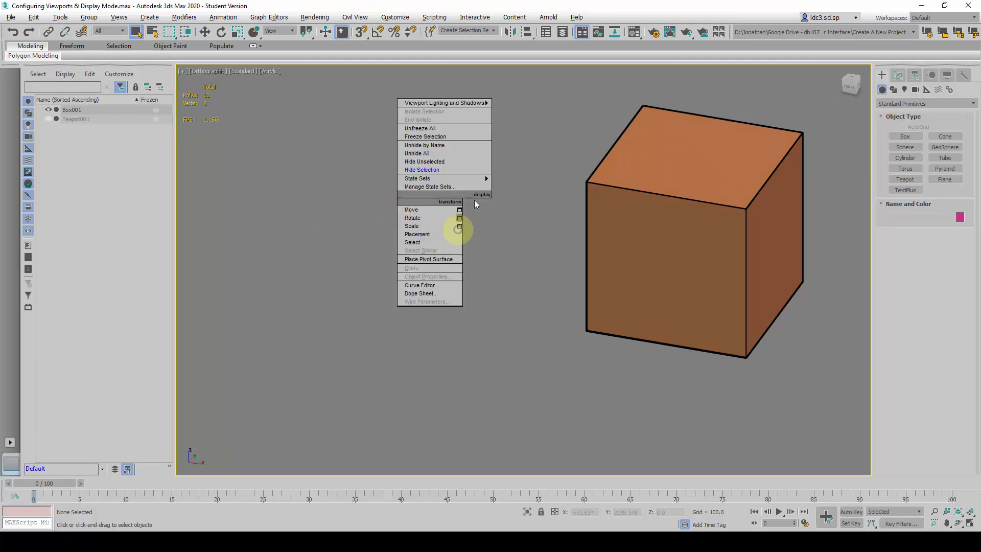
click(473, 153)
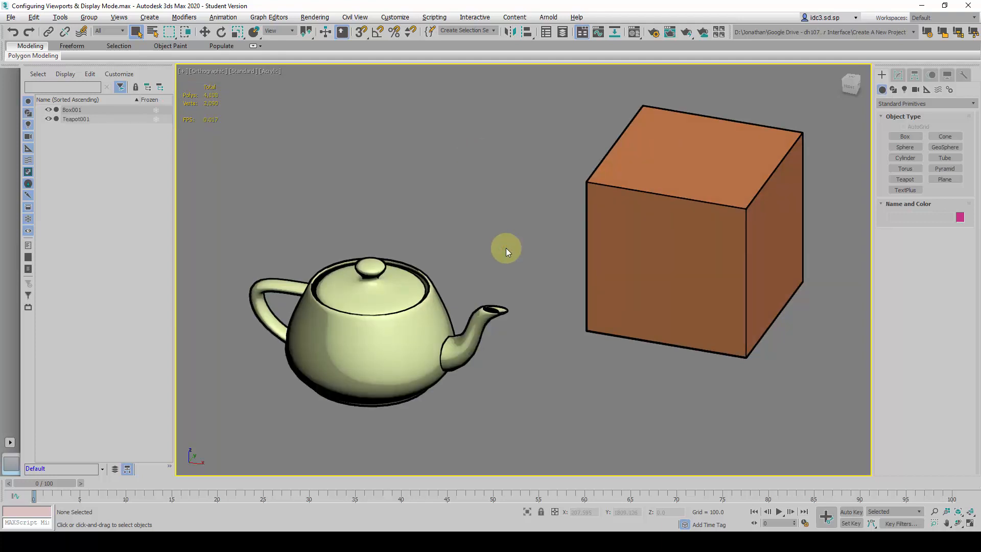